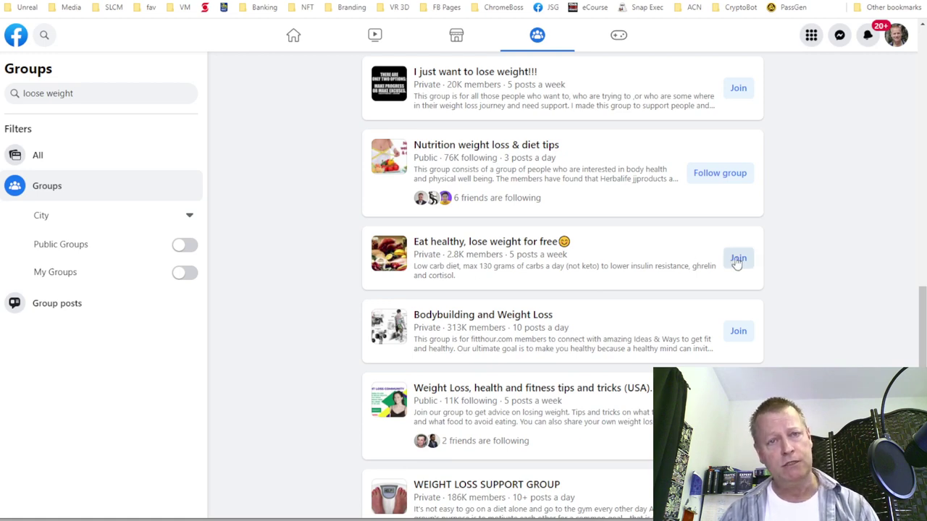
- Browse the group results for "loose weight", checking each group's privacy, member numbers and posting frequency
{"action": "scroll", "coordinate": [596, 297], "scroll_direction": "down", "scroll_amount": 3}
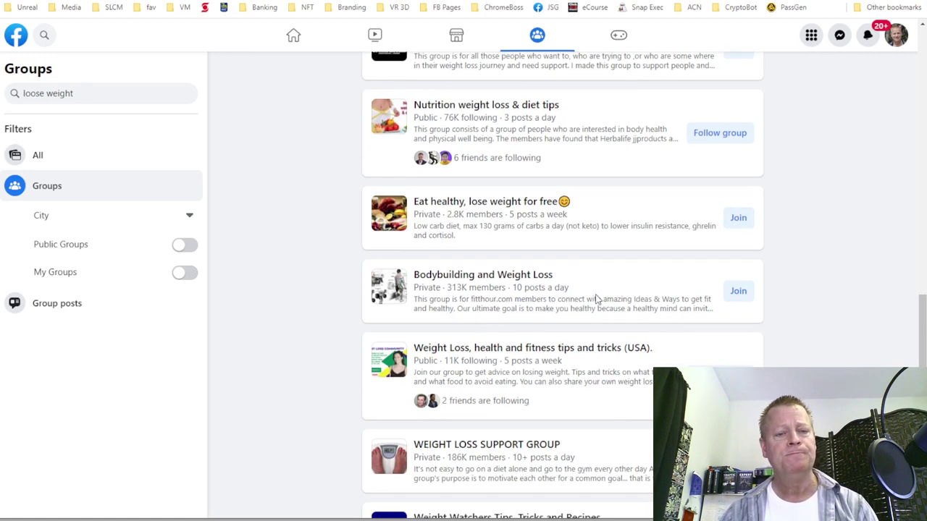
{"action": "scroll", "coordinate": [473, 279], "scroll_direction": "down", "scroll_amount": 3}
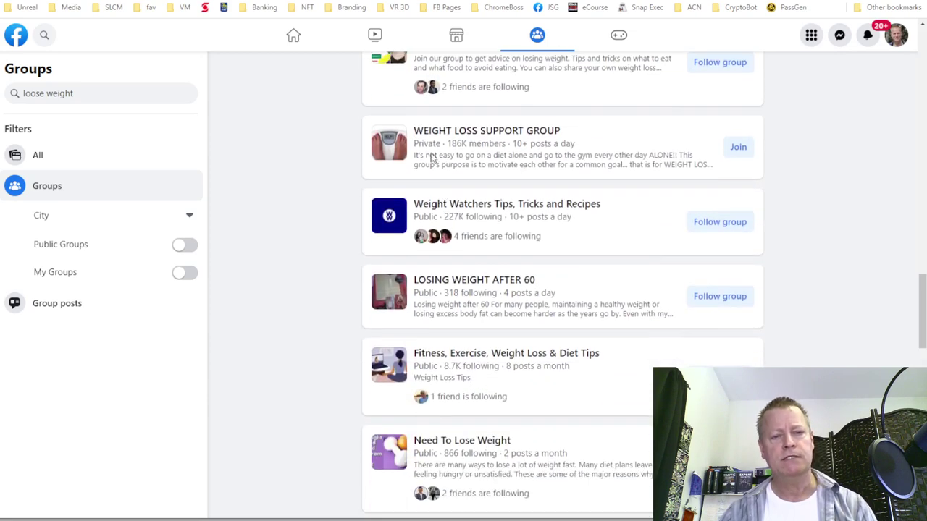
{"action": "scroll", "coordinate": [507, 356], "scroll_direction": "up", "scroll_amount": 8}
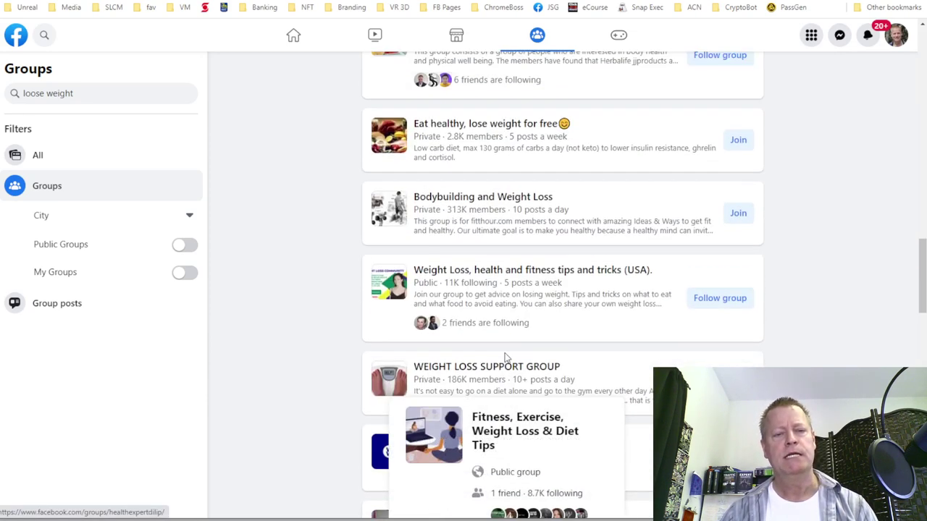
{"action": "scroll", "coordinate": [507, 355], "scroll_direction": "up", "scroll_amount": 4}
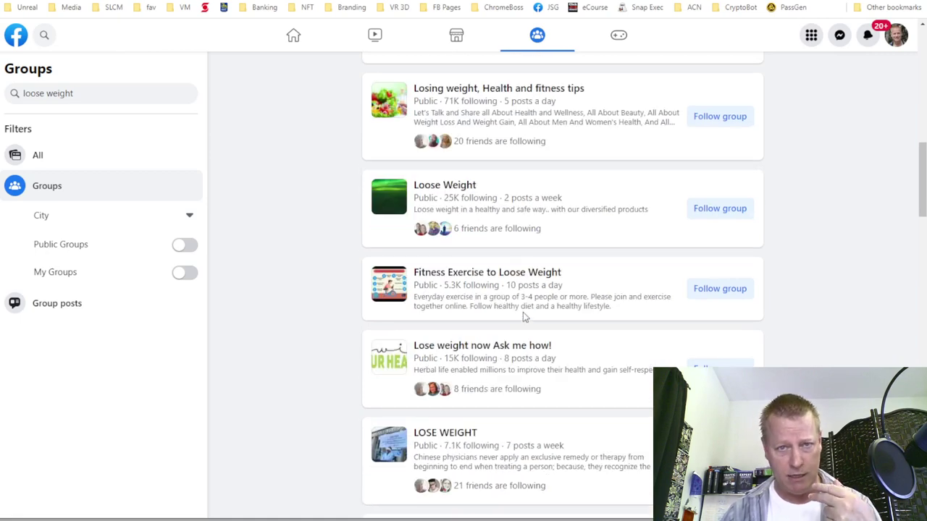
{"action": "scroll", "coordinate": [522, 312], "scroll_direction": "up", "scroll_amount": 8}
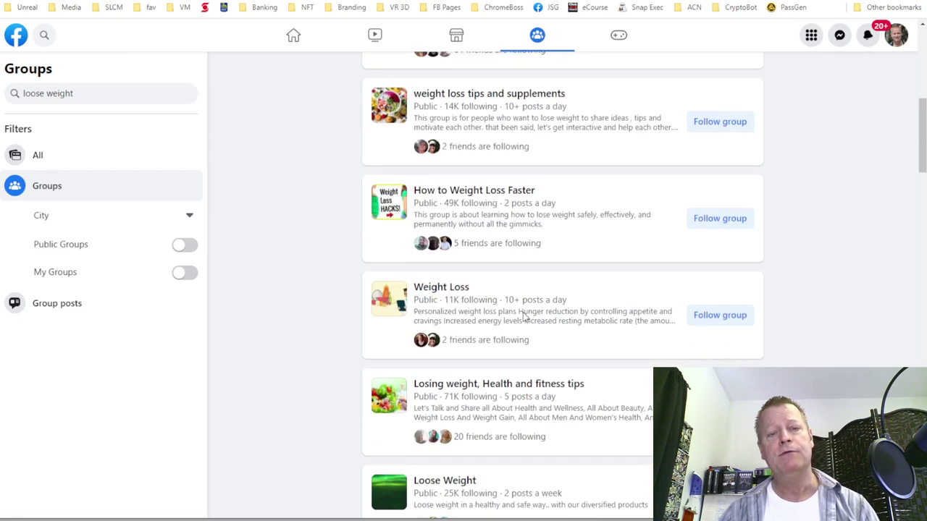
{"action": "scroll", "coordinate": [524, 313], "scroll_direction": "up", "scroll_amount": 2}
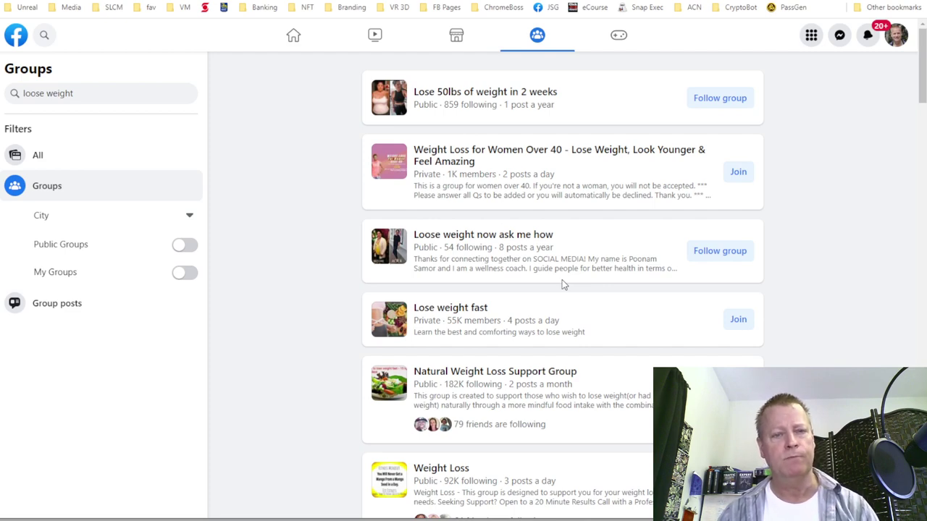
{"action": "scroll", "coordinate": [561, 281], "scroll_direction": "down", "scroll_amount": 8}
{"action": "scroll", "coordinate": [562, 281], "scroll_direction": "down", "scroll_amount": 4}
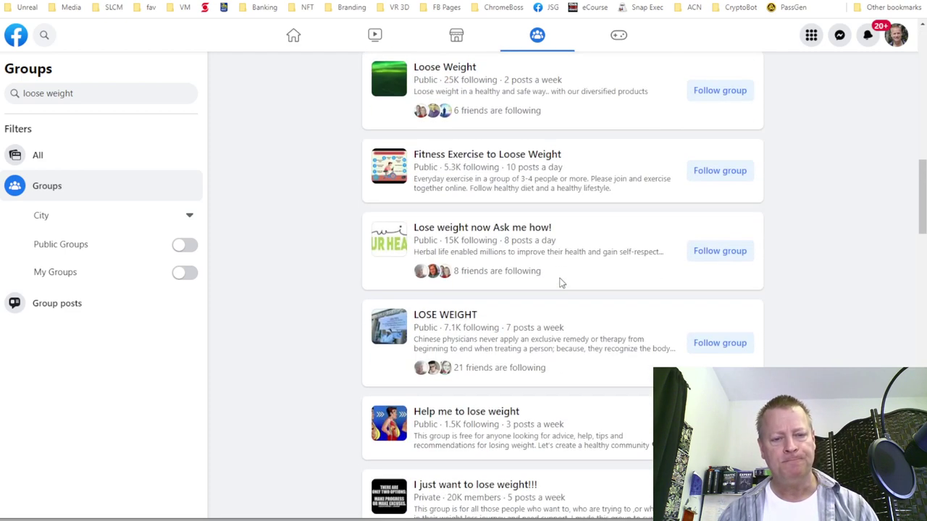
{"action": "scroll", "coordinate": [562, 282], "scroll_direction": "down", "scroll_amount": 5}
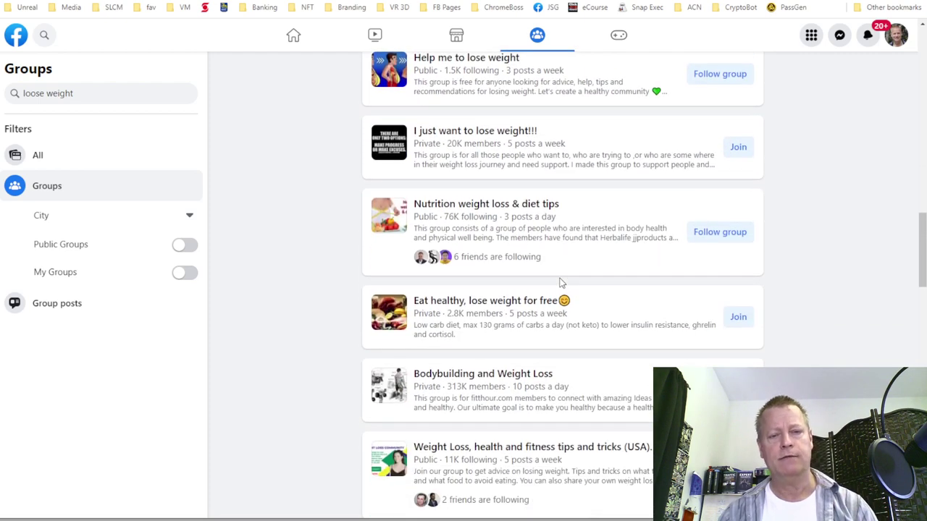
{"action": "scroll", "coordinate": [561, 282], "scroll_direction": "up", "scroll_amount": 5}
{"action": "scroll", "coordinate": [550, 210], "scroll_direction": "down", "scroll_amount": 5}
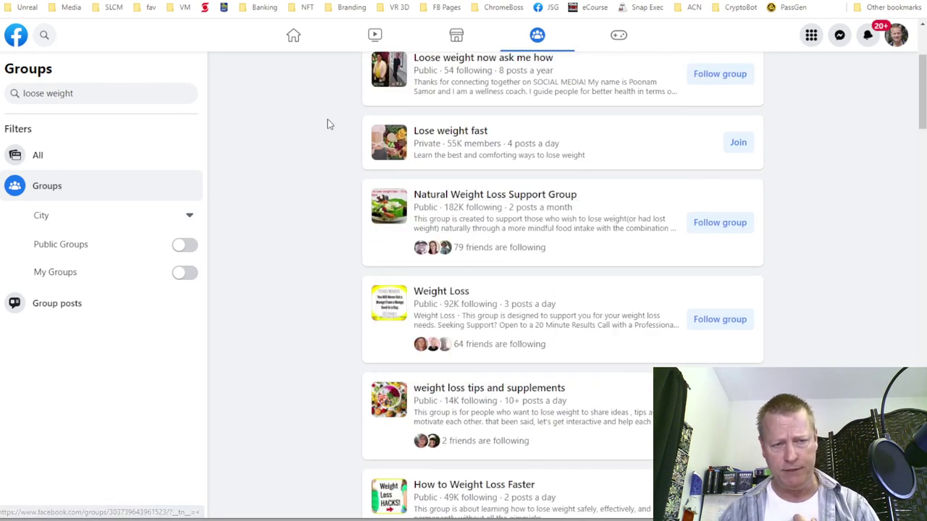
- Search groups for "affiliate marketing tips" and filter the results to Groups
{"action": "left_click_drag", "start_coordinate": [122, 96], "coordinate": [10, 100]}
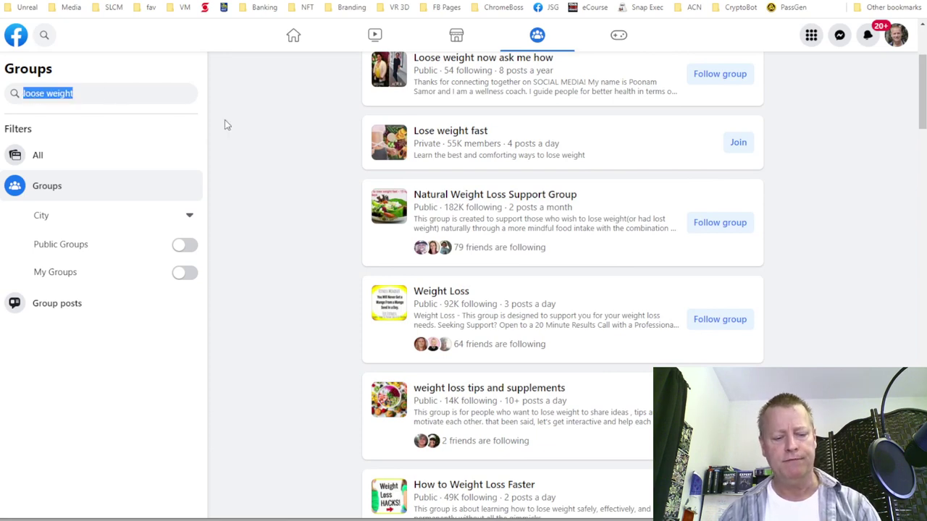
{"action": "type", "text": "affiliate "}
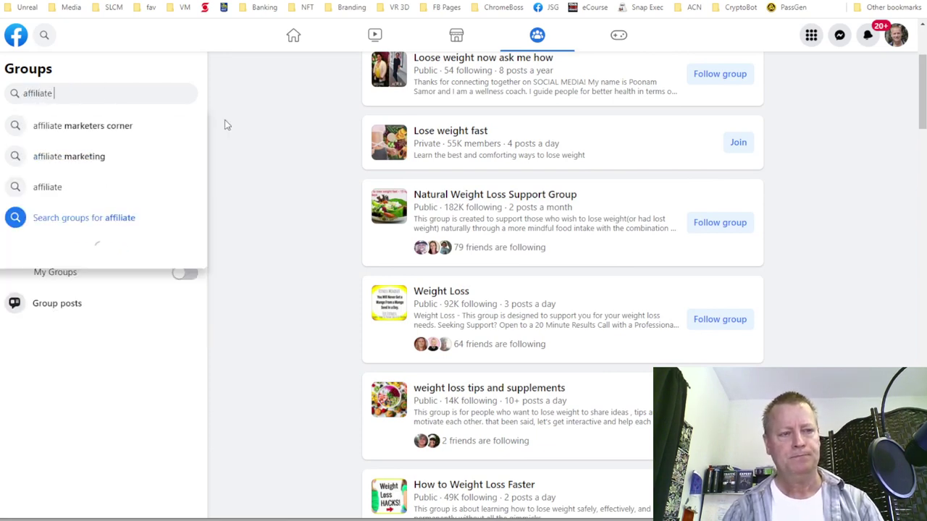
{"action": "type", "text": "marketin"}
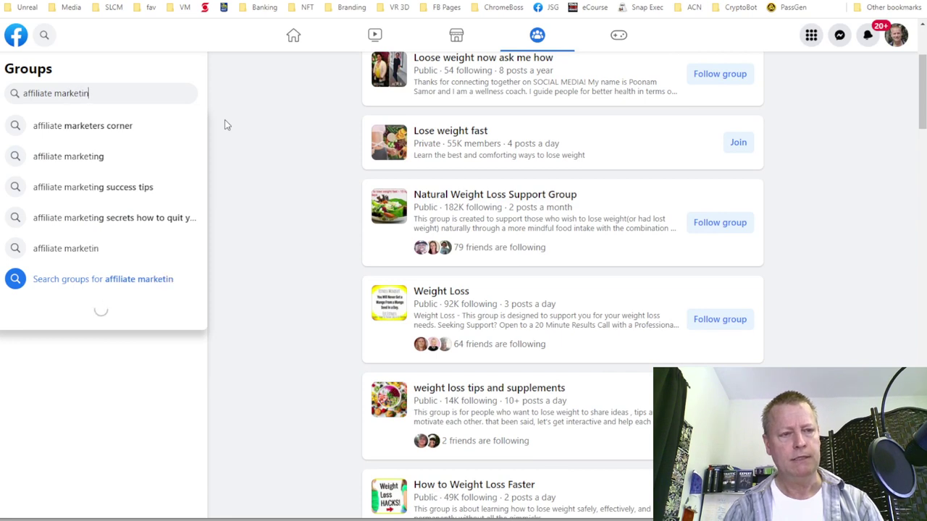
{"action": "type", "text": "g tips"}
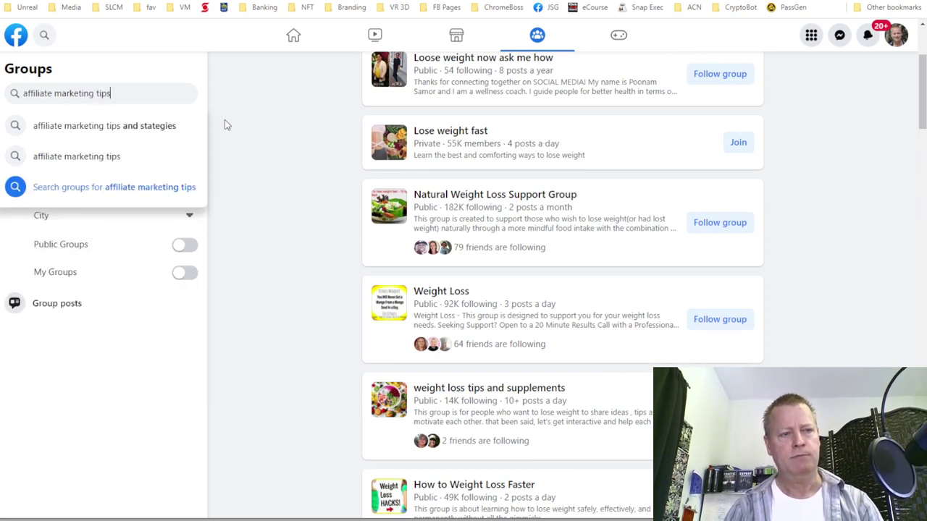
{"action": "key", "text": "Return"}
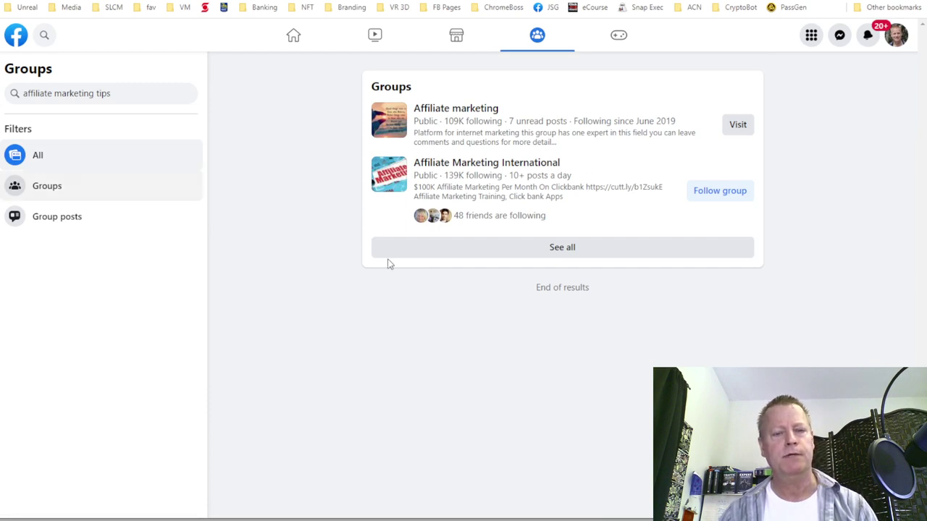
{"action": "left_click", "coordinate": [60, 189]}
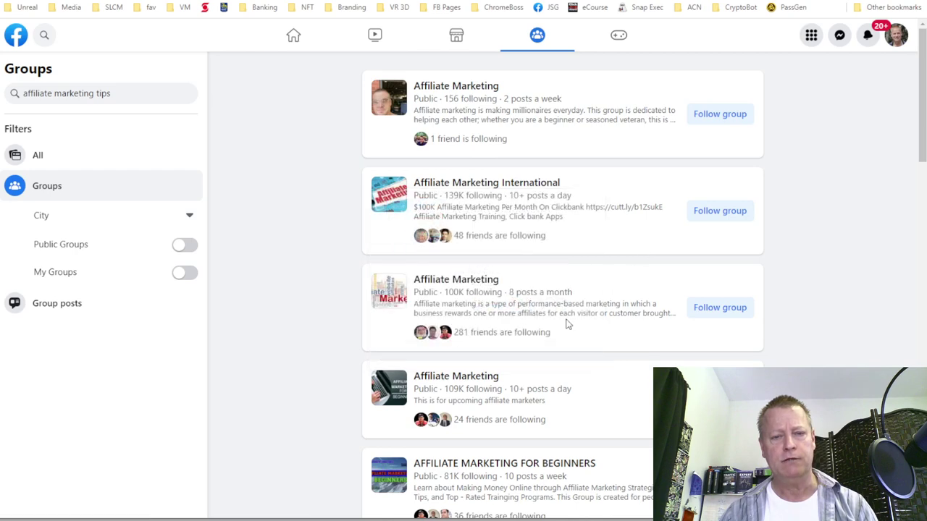
- Limit the affiliate marketing results to My Groups and open the Affiliate Marketing - Worldwide group
{"action": "scroll", "coordinate": [507, 311], "scroll_direction": "down", "scroll_amount": 2}
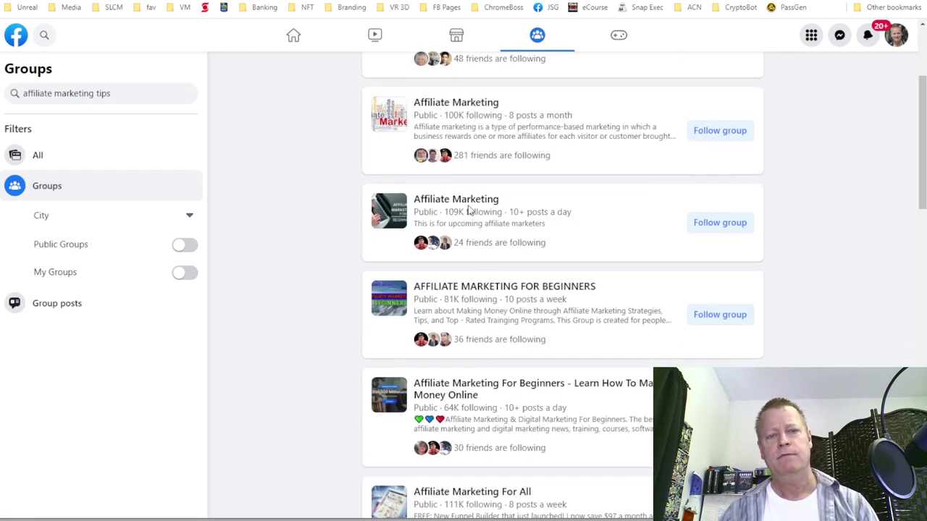
{"action": "scroll", "coordinate": [487, 364], "scroll_direction": "down", "scroll_amount": 2}
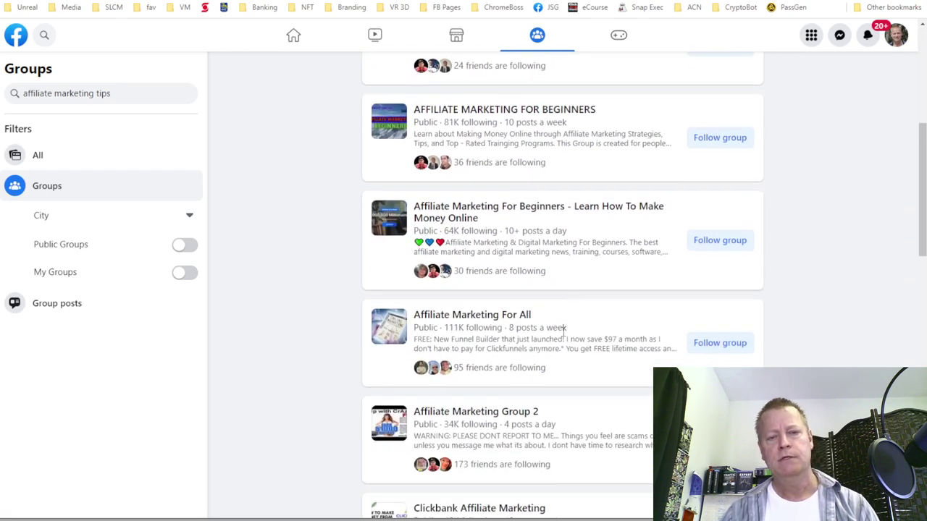
{"action": "scroll", "coordinate": [558, 292], "scroll_direction": "down", "scroll_amount": 3}
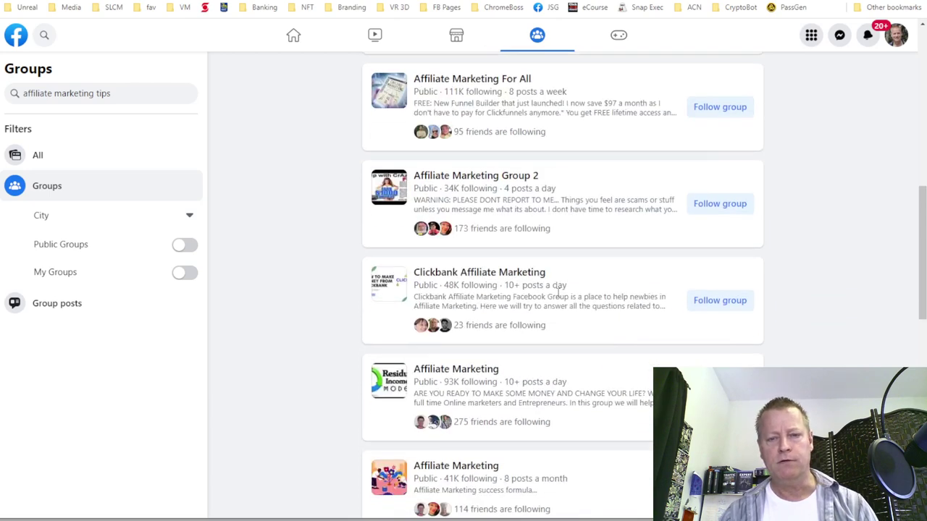
{"action": "scroll", "coordinate": [558, 291], "scroll_direction": "down", "scroll_amount": 8}
{"action": "scroll", "coordinate": [552, 287], "scroll_direction": "up", "scroll_amount": 15}
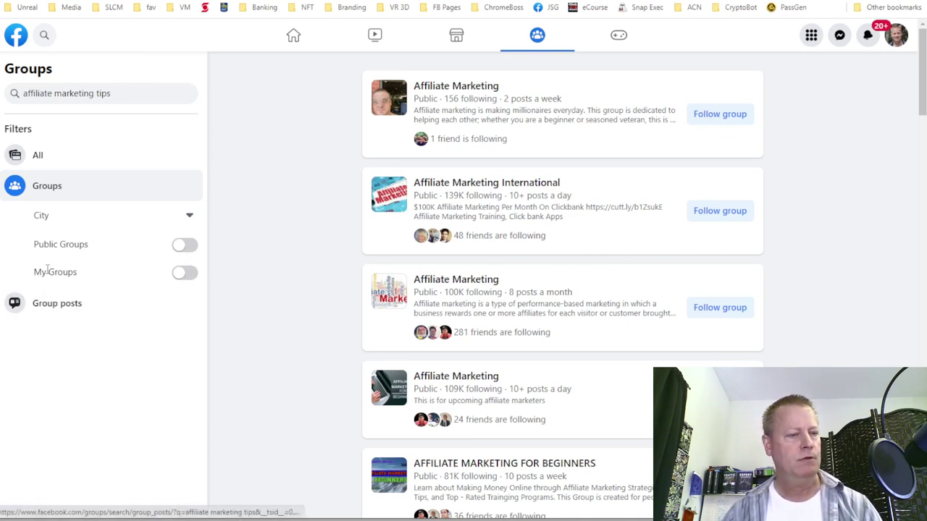
{"action": "left_click", "coordinate": [182, 275]}
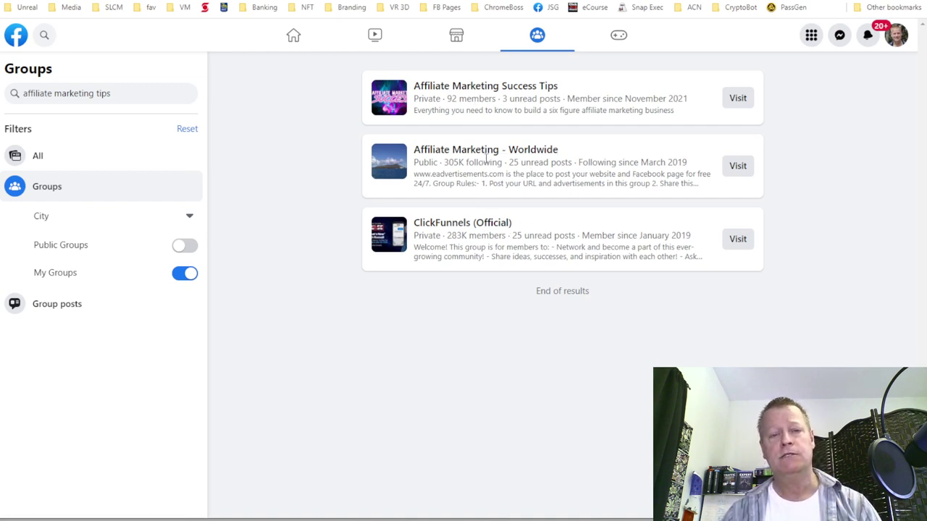
{"action": "mouse_move", "coordinate": [472, 152]}
{"action": "left_click", "coordinate": [590, 187]}
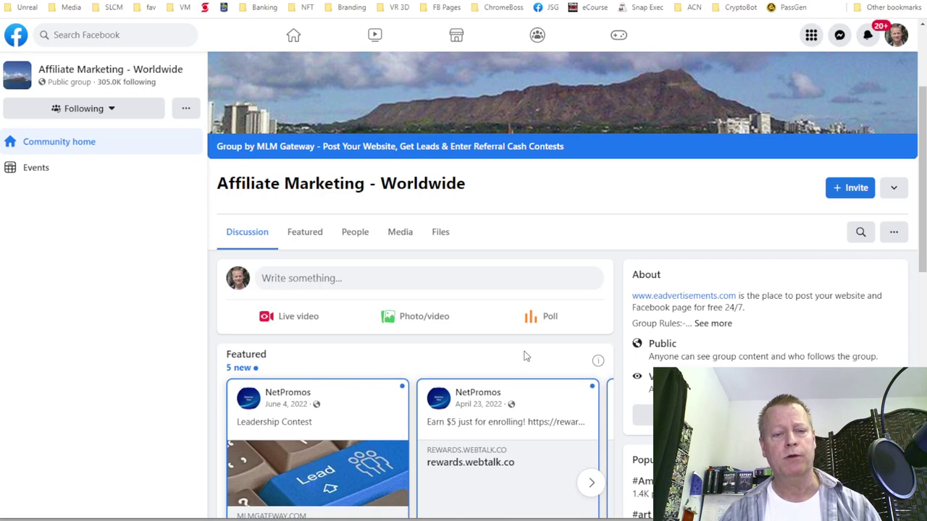
- Look through the group's discussion feed for a genuine member post to engage with
{"action": "scroll", "coordinate": [532, 344], "scroll_direction": "down", "scroll_amount": 8}
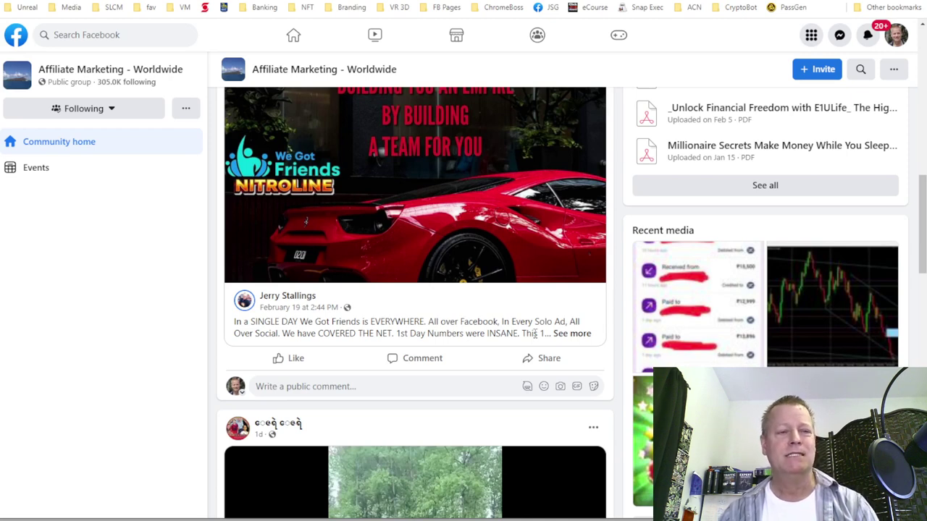
{"action": "scroll", "coordinate": [536, 335], "scroll_direction": "up", "scroll_amount": 5}
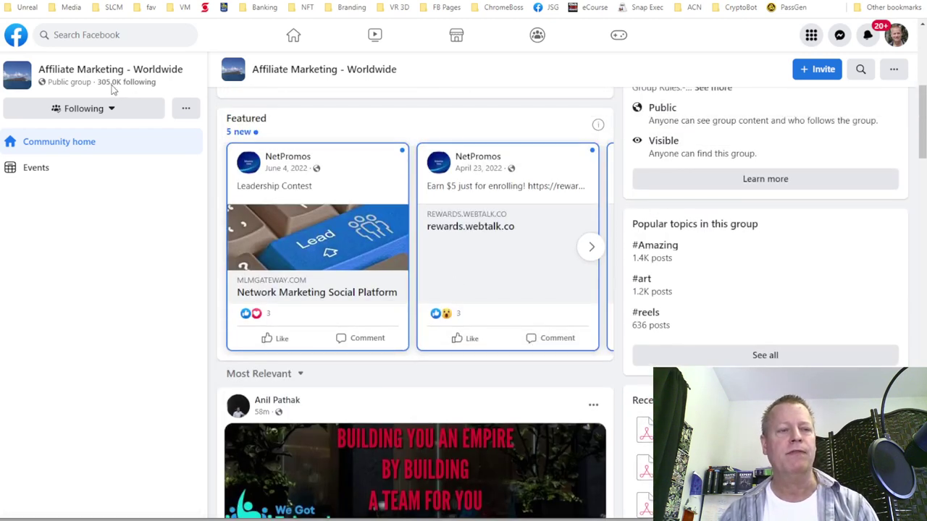
{"action": "scroll", "coordinate": [352, 203], "scroll_direction": "down", "scroll_amount": 3}
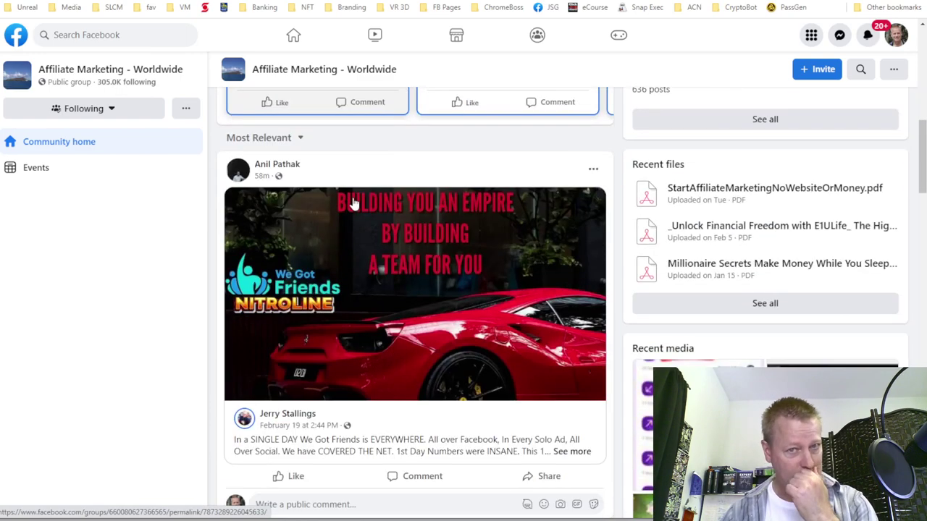
{"action": "scroll", "coordinate": [353, 202], "scroll_direction": "down", "scroll_amount": 8}
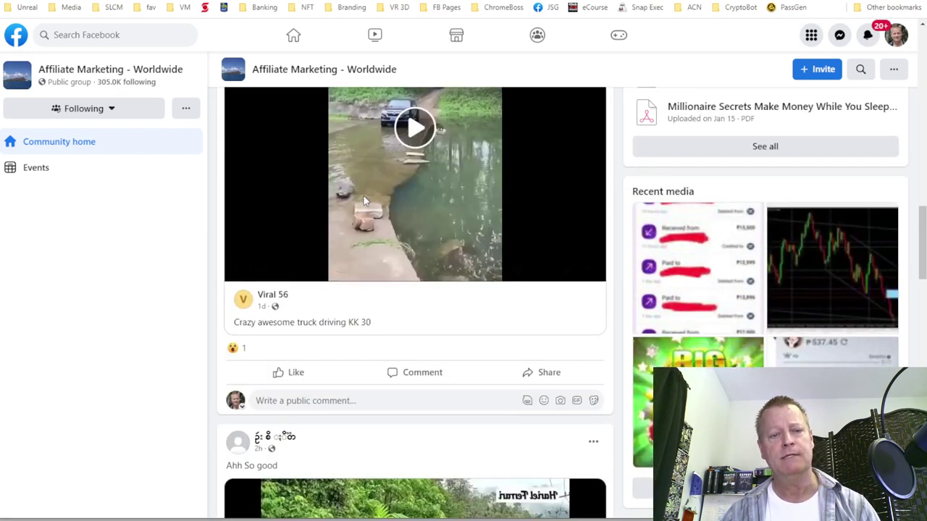
{"action": "scroll", "coordinate": [364, 201], "scroll_direction": "down", "scroll_amount": 13}
{"action": "scroll", "coordinate": [362, 200], "scroll_direction": "down", "scroll_amount": 15}
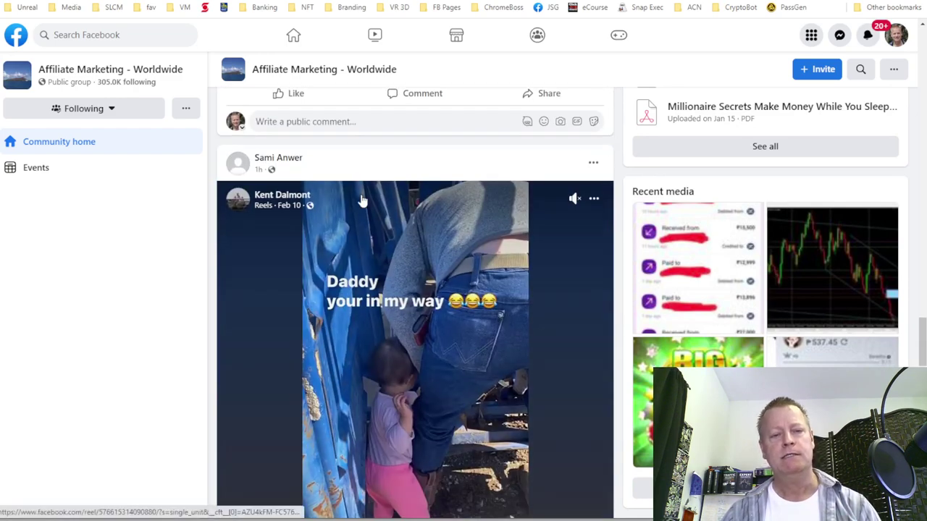
{"action": "scroll", "coordinate": [362, 200], "scroll_direction": "down", "scroll_amount": 15}
{"action": "scroll", "coordinate": [362, 201], "scroll_direction": "down", "scroll_amount": 15}
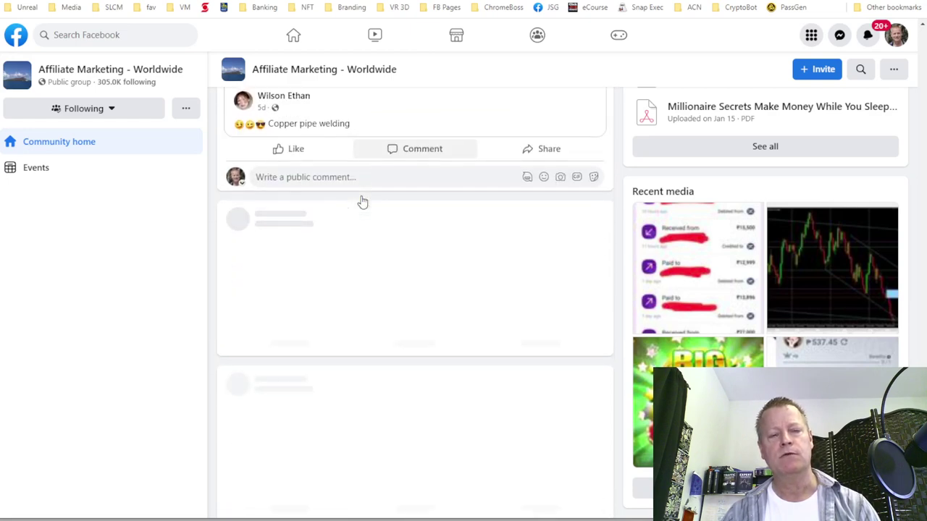
{"action": "scroll", "coordinate": [362, 201], "scroll_direction": "down", "scroll_amount": 10}
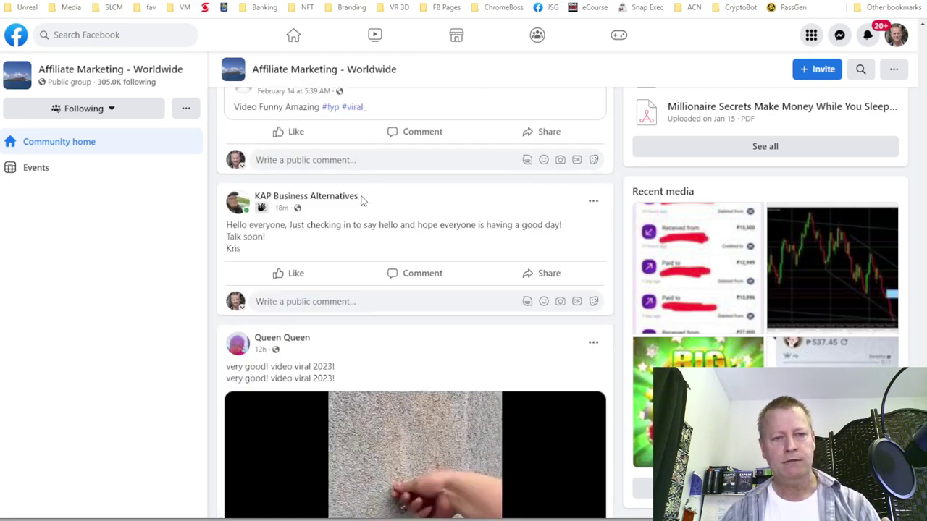
- React with Care to the KAP Business Alternatives greeting post and comment "hey how's it going?" on it
{"action": "scroll", "coordinate": [333, 246], "scroll_direction": "down", "scroll_amount": 1}
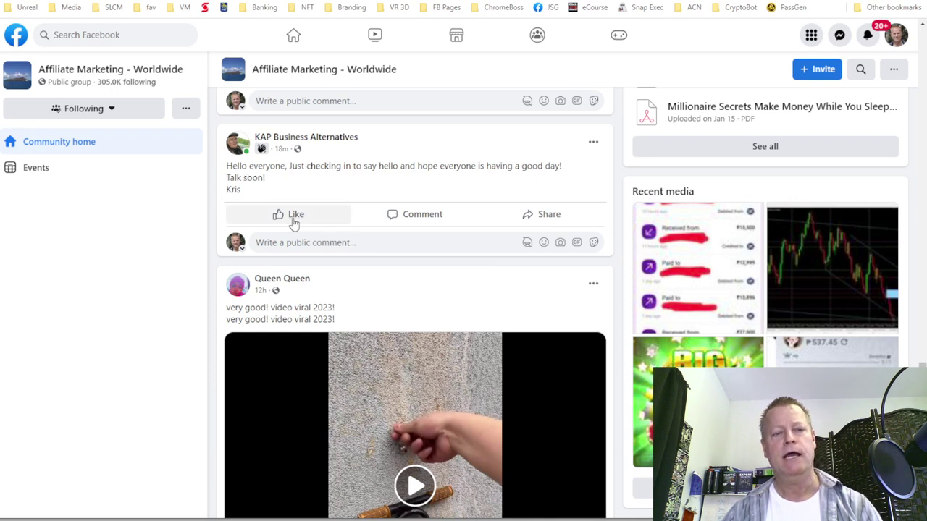
{"action": "mouse_move", "coordinate": [282, 210]}
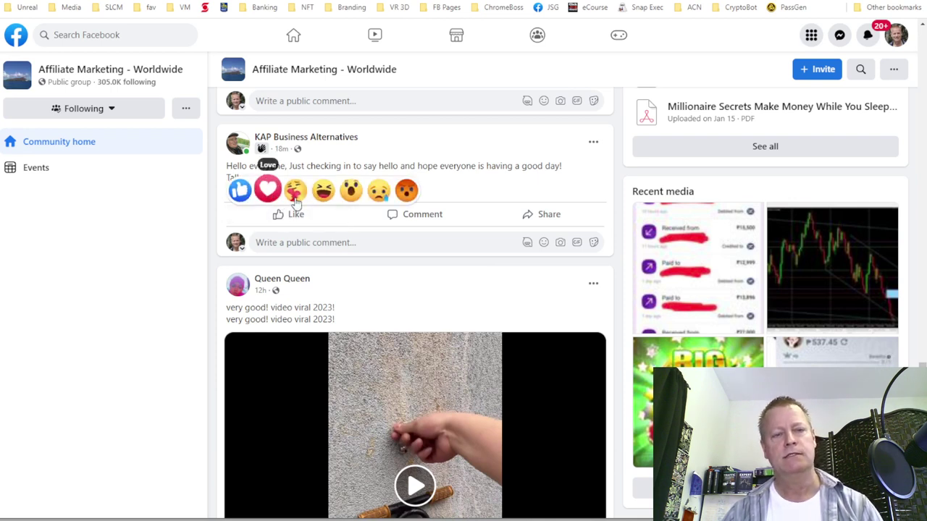
{"action": "left_click", "coordinate": [295, 190]}
{"action": "left_click", "coordinate": [308, 260]}
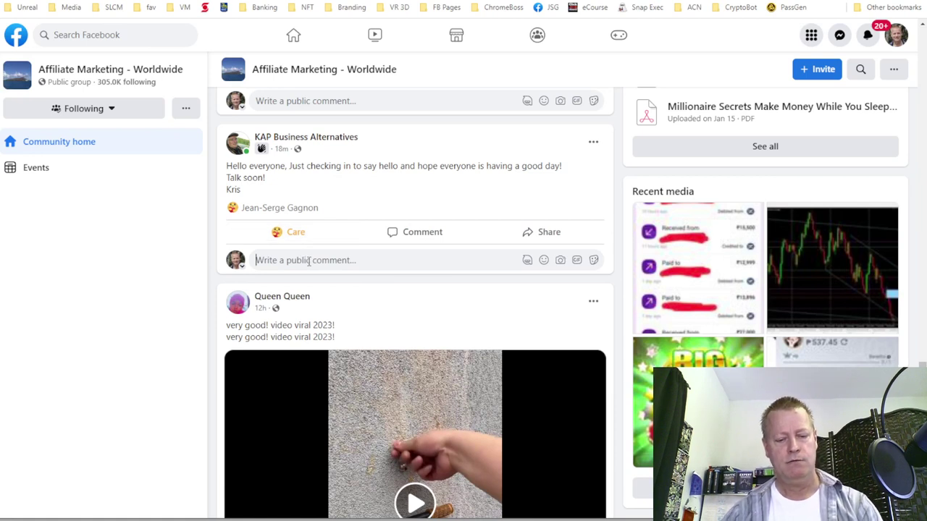
{"action": "type", "text": "hey how's it going?"}
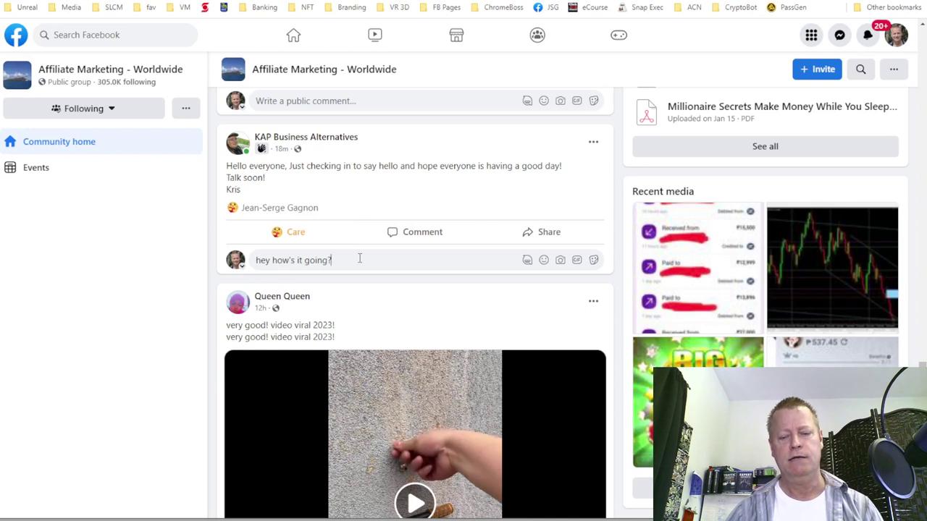
{"action": "key", "text": "Return"}
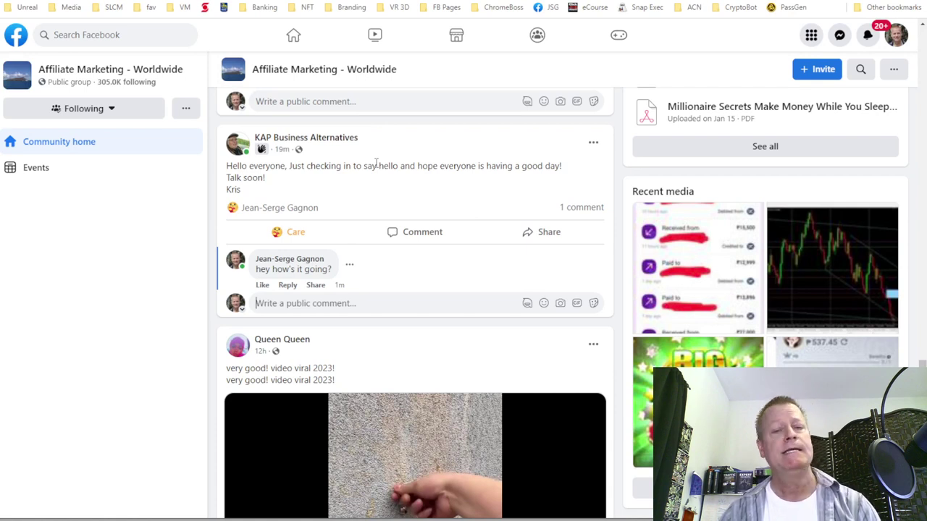
- Open the group profile of KAP Business Alternatives from its greeting post
{"action": "mouse_move", "coordinate": [316, 145]}
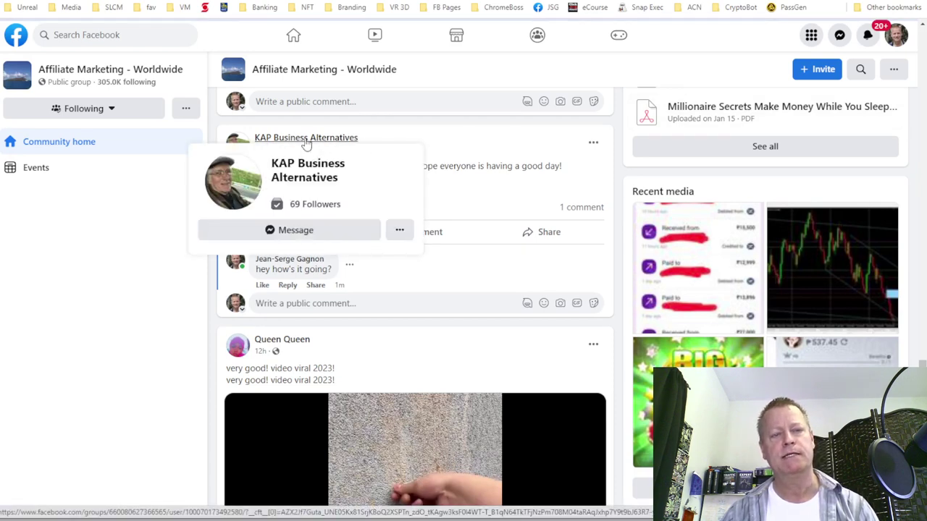
{"action": "left_click", "coordinate": [443, 182]}
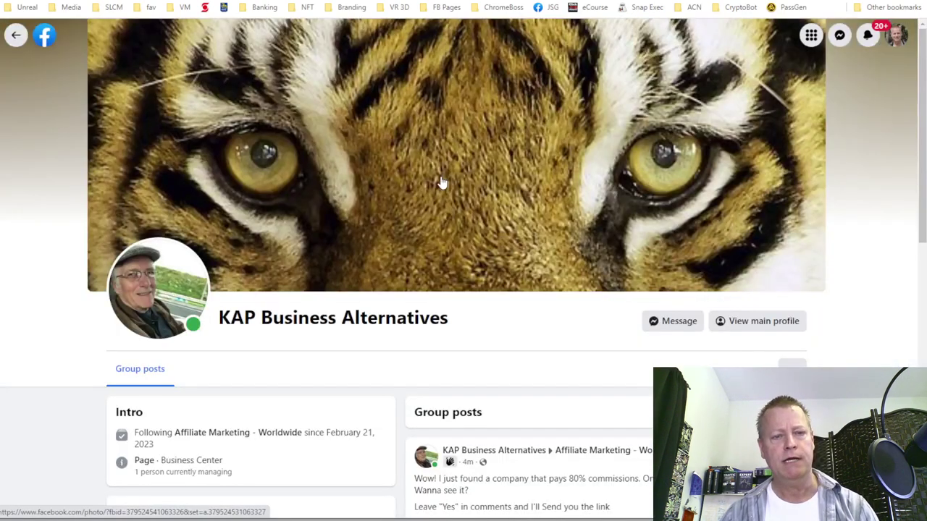
- Open the main profile of KAP Business Alternatives and look through its recent posts
{"action": "left_click", "coordinate": [755, 323]}
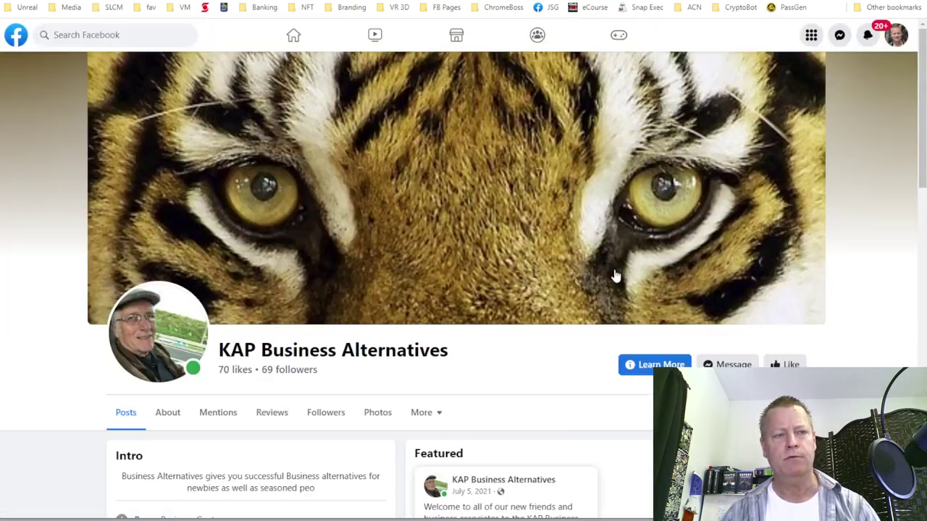
{"action": "scroll", "coordinate": [493, 248], "scroll_direction": "down", "scroll_amount": 4}
{"action": "scroll", "coordinate": [683, 292], "scroll_direction": "down", "scroll_amount": 3}
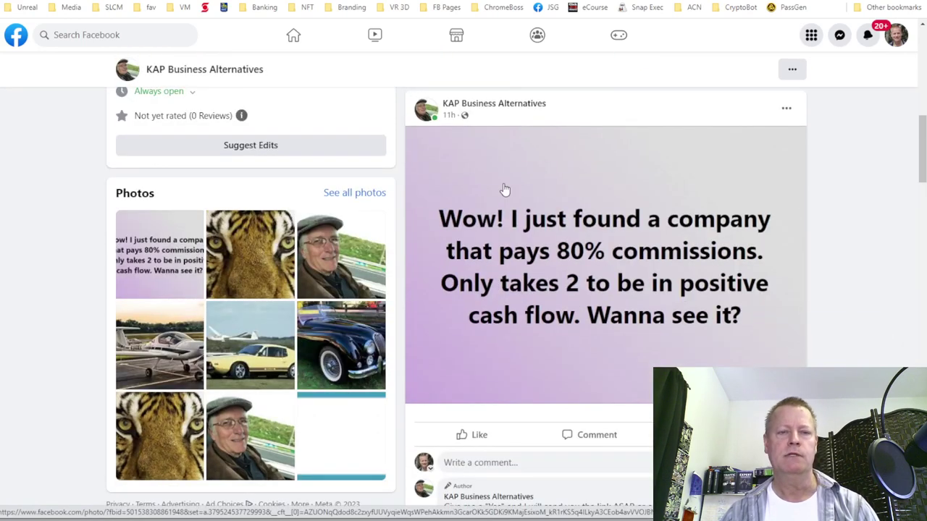
{"action": "scroll", "coordinate": [618, 253], "scroll_direction": "down", "scroll_amount": 1}
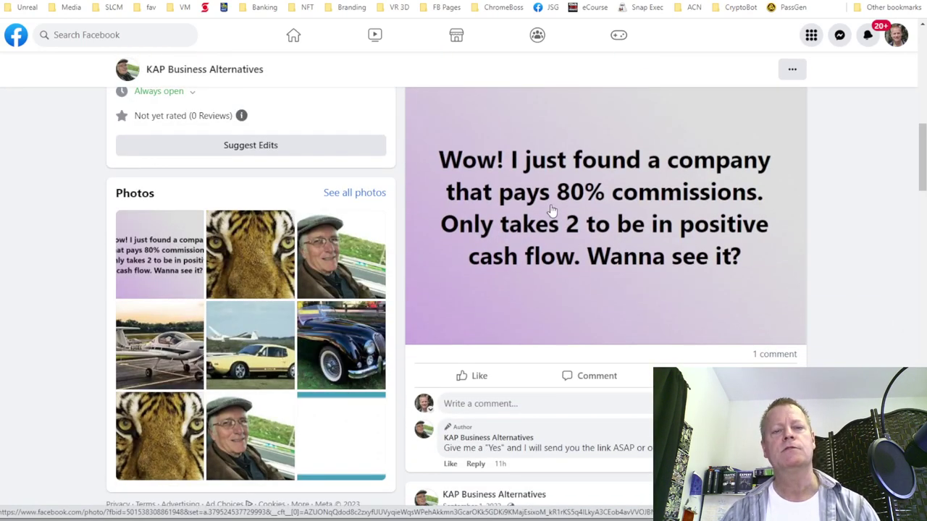
{"action": "scroll", "coordinate": [540, 177], "scroll_direction": "down", "scroll_amount": 5}
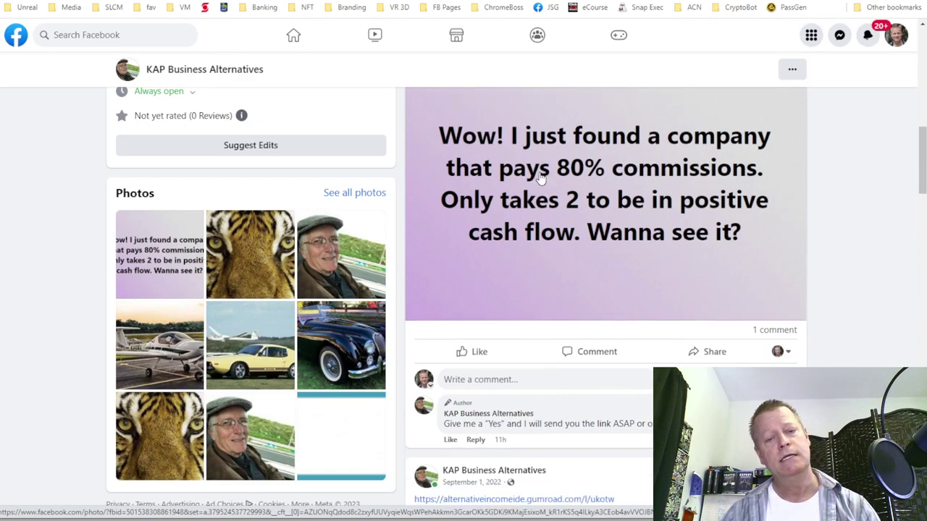
{"action": "scroll", "coordinate": [550, 217], "scroll_direction": "down", "scroll_amount": 1}
{"action": "scroll", "coordinate": [569, 292], "scroll_direction": "down", "scroll_amount": 20}
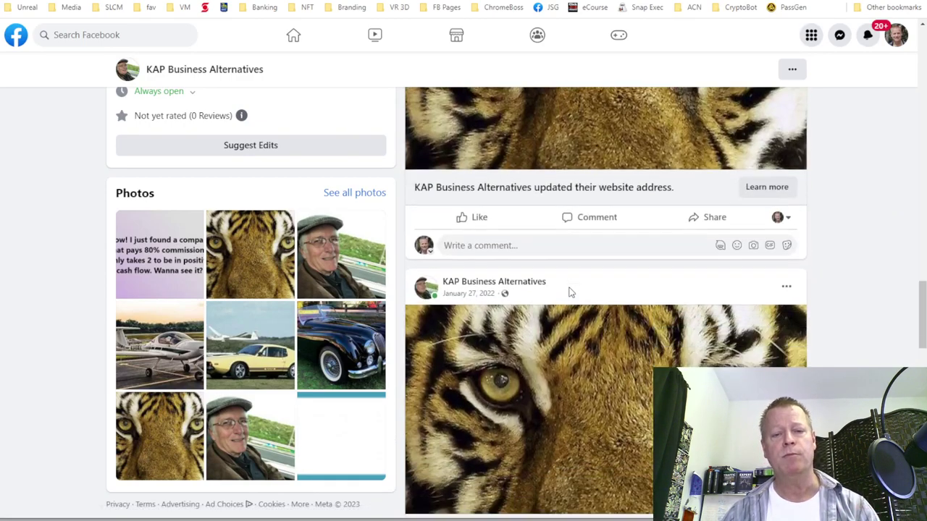
- Examine the page's older personal posts about the aircraft and the car, along with its Intro and Featured sections
{"action": "scroll", "coordinate": [569, 292], "scroll_direction": "up", "scroll_amount": 8}
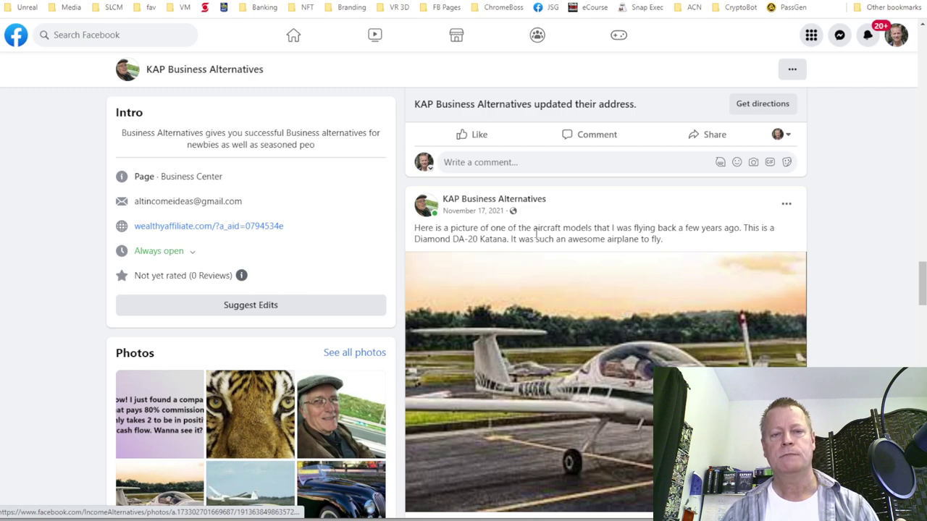
{"action": "scroll", "coordinate": [528, 290], "scroll_direction": "down", "scroll_amount": 7}
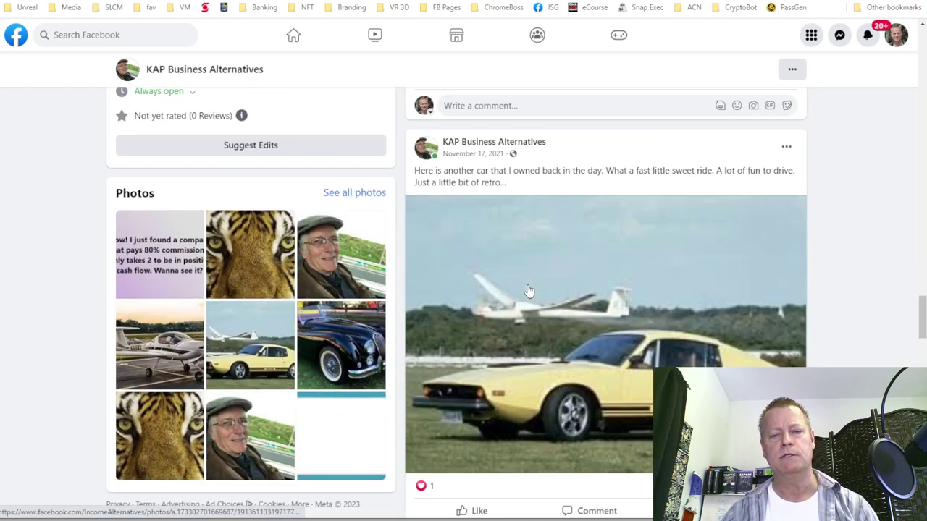
{"action": "mouse_move", "coordinate": [482, 145]}
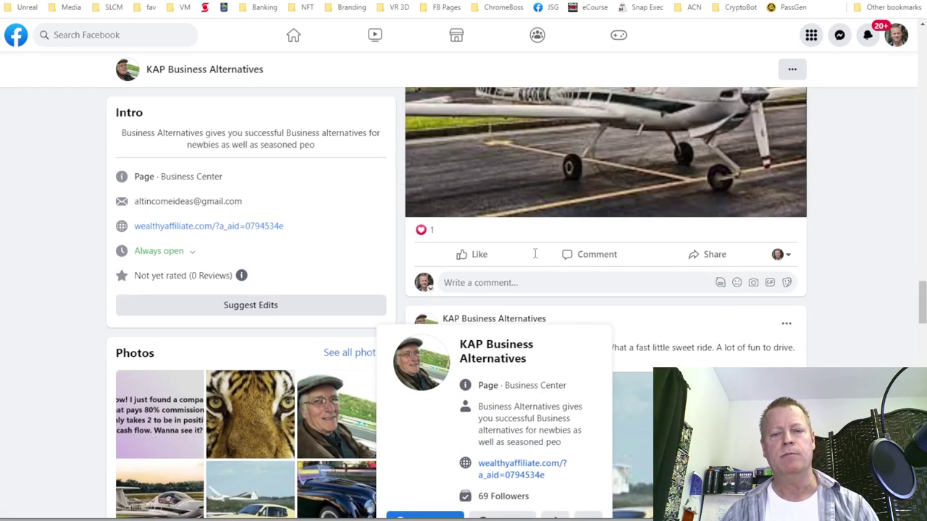
{"action": "scroll", "coordinate": [534, 254], "scroll_direction": "up", "scroll_amount": 12}
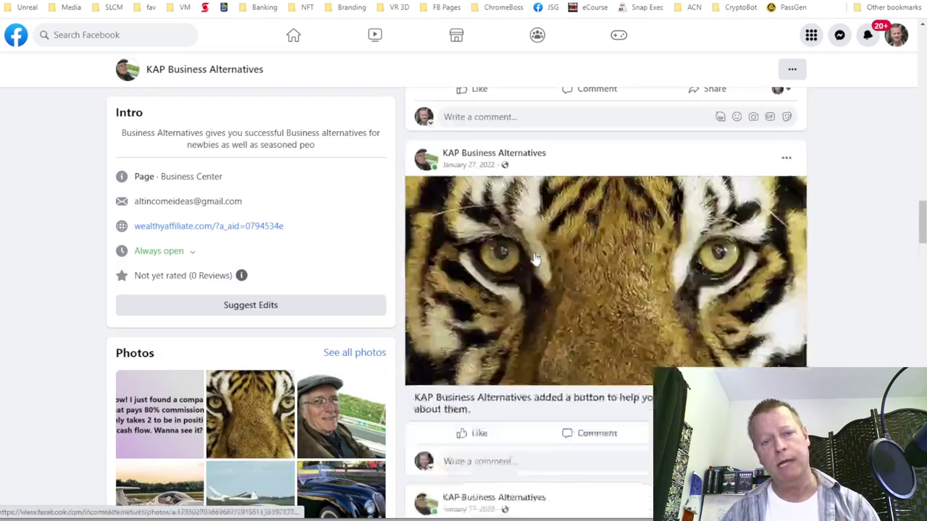
{"action": "scroll", "coordinate": [535, 259], "scroll_direction": "up", "scroll_amount": 10}
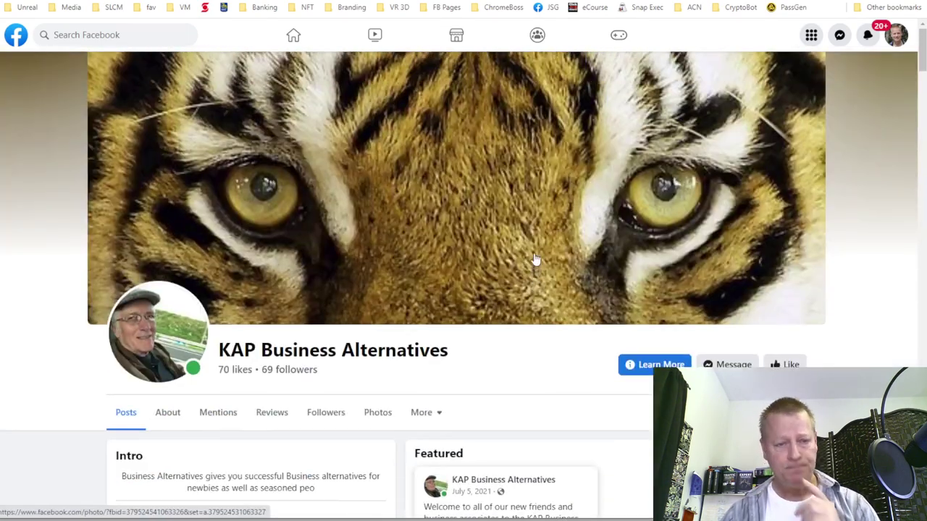
{"action": "scroll", "coordinate": [534, 259], "scroll_direction": "down", "scroll_amount": 4}
{"action": "scroll", "coordinate": [338, 174], "scroll_direction": "down", "scroll_amount": 3}
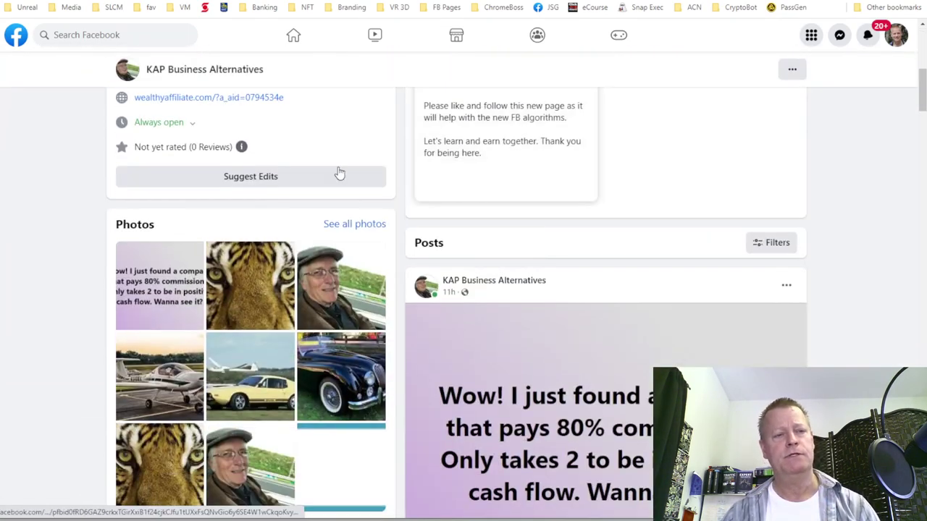
{"action": "scroll", "coordinate": [296, 197], "scroll_direction": "up", "scroll_amount": 3}
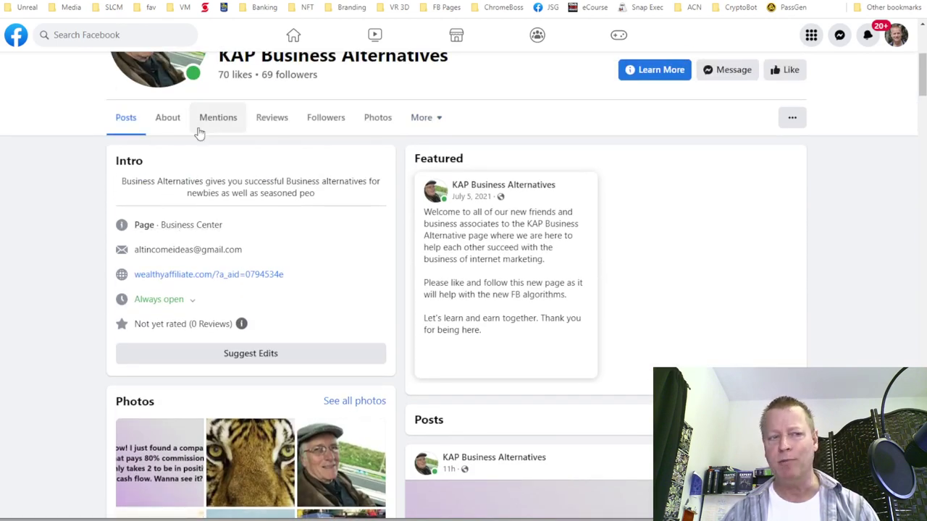
- Return to the Affiliate Marketing - Worldwide group and look through its feed for relevant member posts
{"action": "key", "text": "alt+Left"}
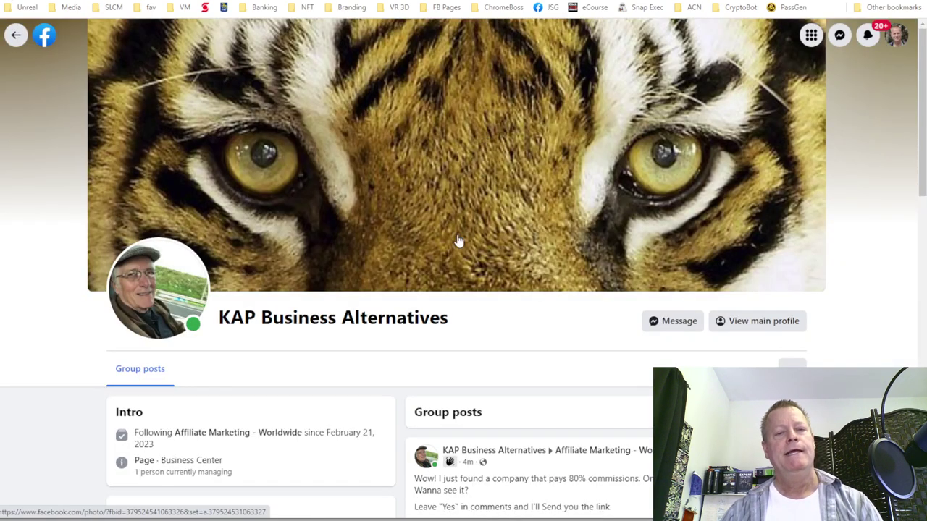
{"action": "key", "text": "alt+Left"}
{"action": "scroll", "coordinate": [499, 290], "scroll_direction": "down", "scroll_amount": 6}
{"action": "scroll", "coordinate": [493, 286], "scroll_direction": "up", "scroll_amount": 3}
{"action": "scroll", "coordinate": [427, 271], "scroll_direction": "down", "scroll_amount": 6}
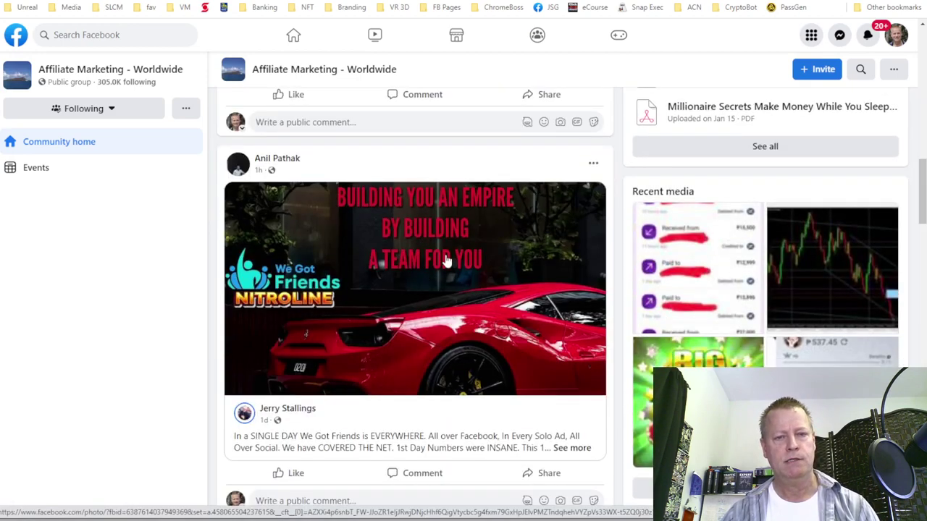
{"action": "scroll", "coordinate": [416, 232], "scroll_direction": "down", "scroll_amount": 7}
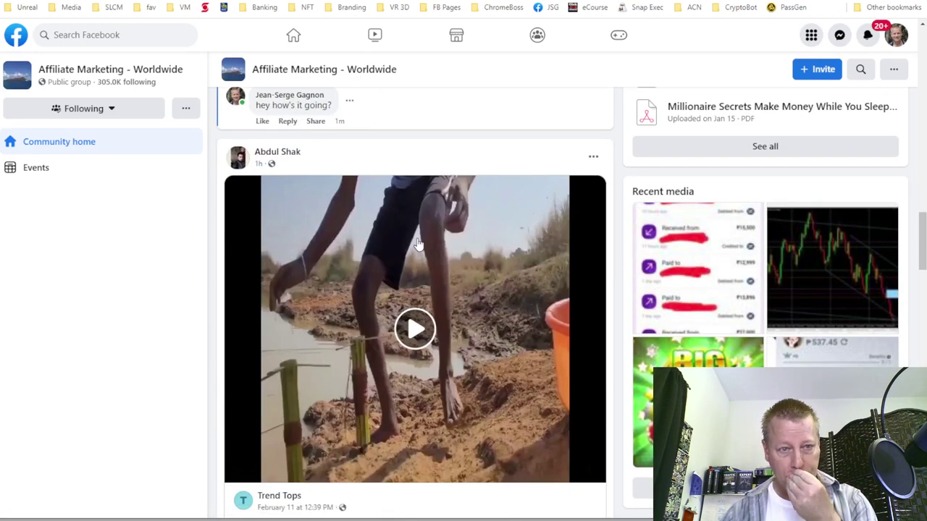
{"action": "scroll", "coordinate": [417, 245], "scroll_direction": "down", "scroll_amount": 5}
{"action": "scroll", "coordinate": [406, 232], "scroll_direction": "down", "scroll_amount": 4}
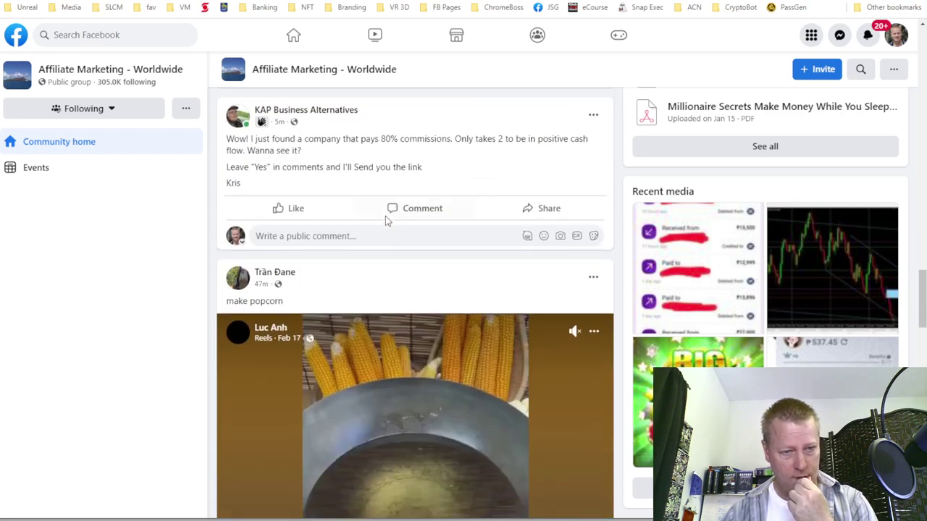
{"action": "scroll", "coordinate": [375, 250], "scroll_direction": "down", "scroll_amount": 4}
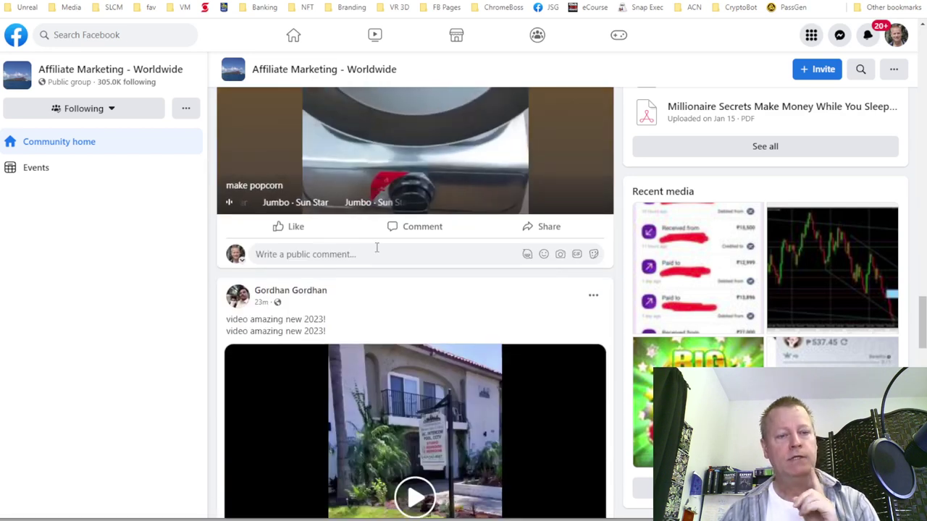
{"action": "scroll", "coordinate": [377, 250], "scroll_direction": "down", "scroll_amount": 2}
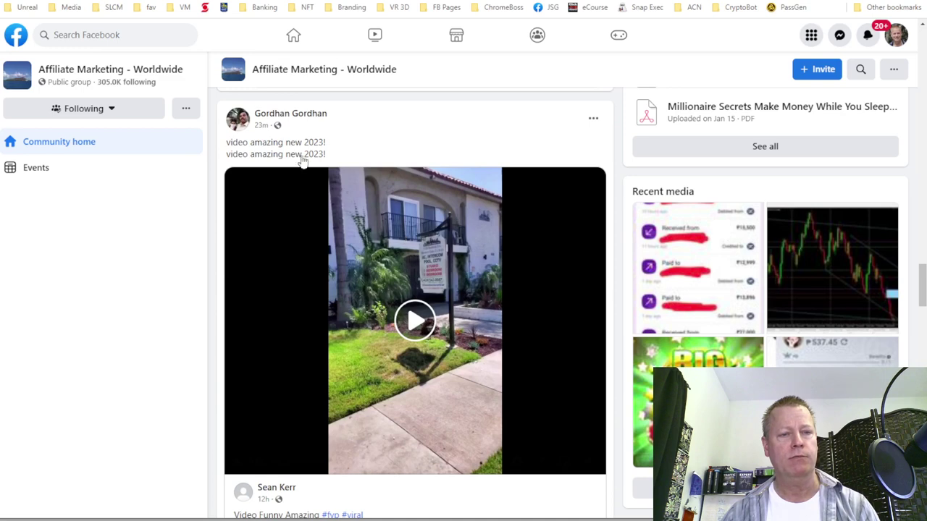
{"action": "scroll", "coordinate": [413, 235], "scroll_direction": "down", "scroll_amount": 7}
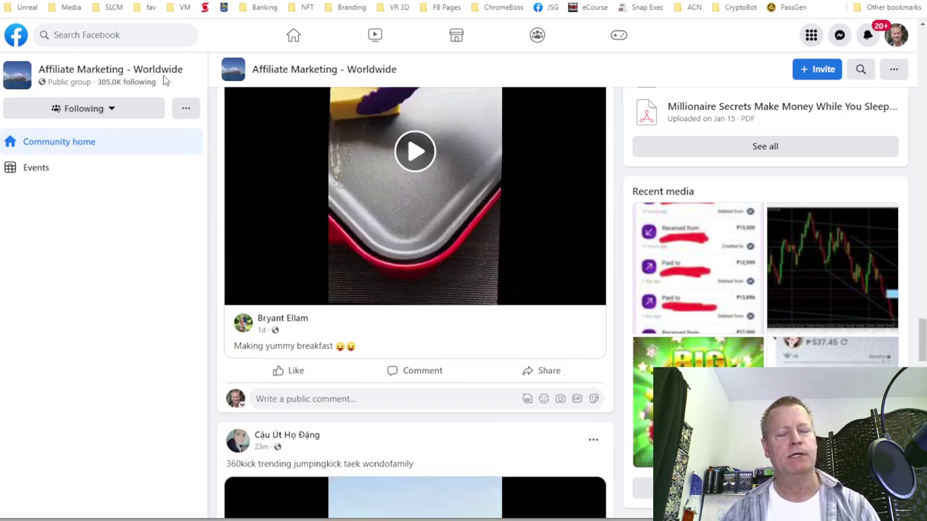
- Go back to the My Groups search results and open the Affiliate Marketing Success Tips group
{"action": "key", "text": "alt+Left"}
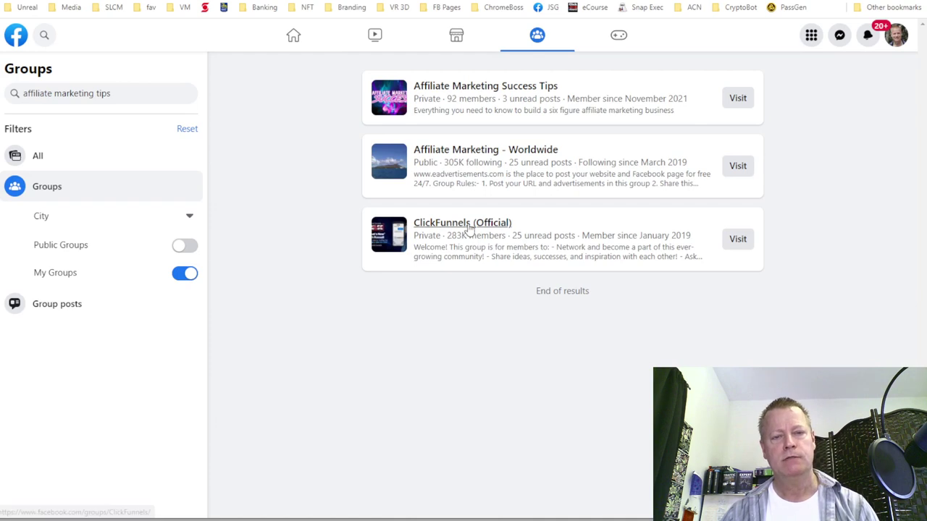
{"action": "mouse_move", "coordinate": [469, 228]}
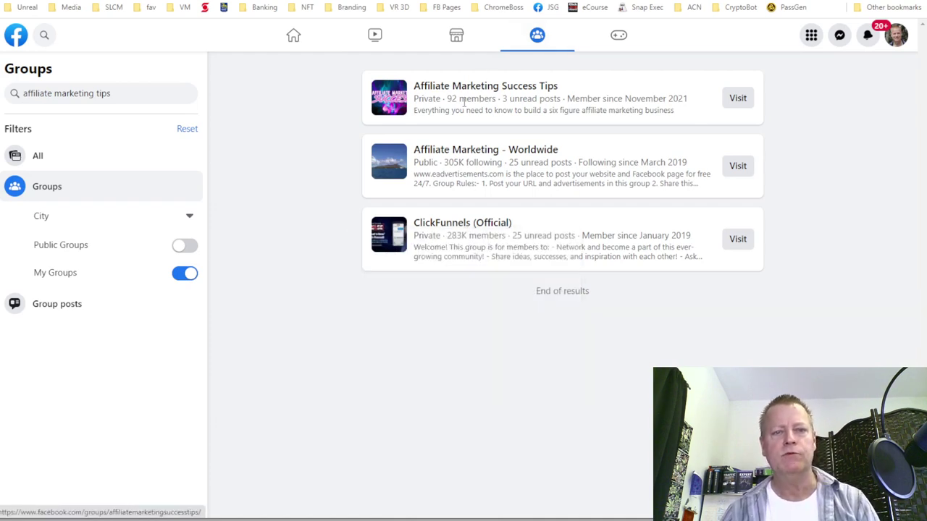
{"action": "mouse_move", "coordinate": [490, 93]}
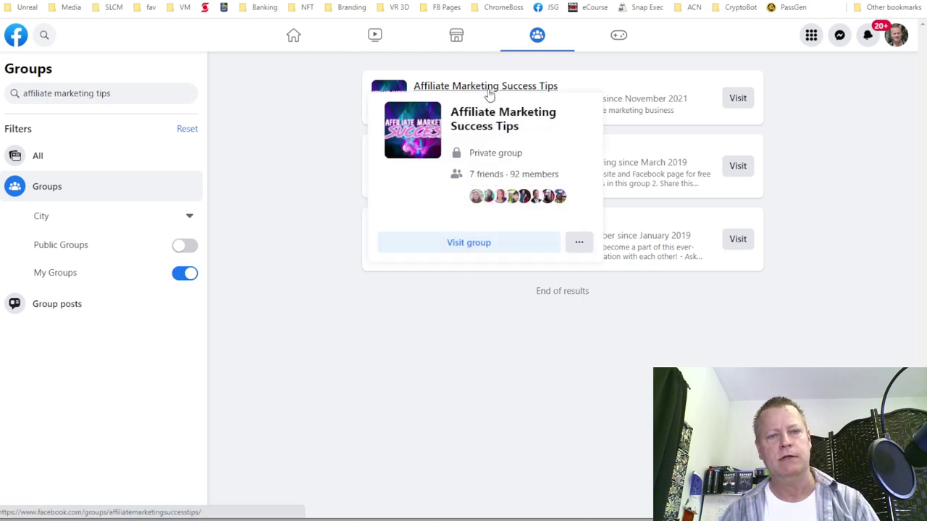
{"action": "left_click", "coordinate": [490, 88]}
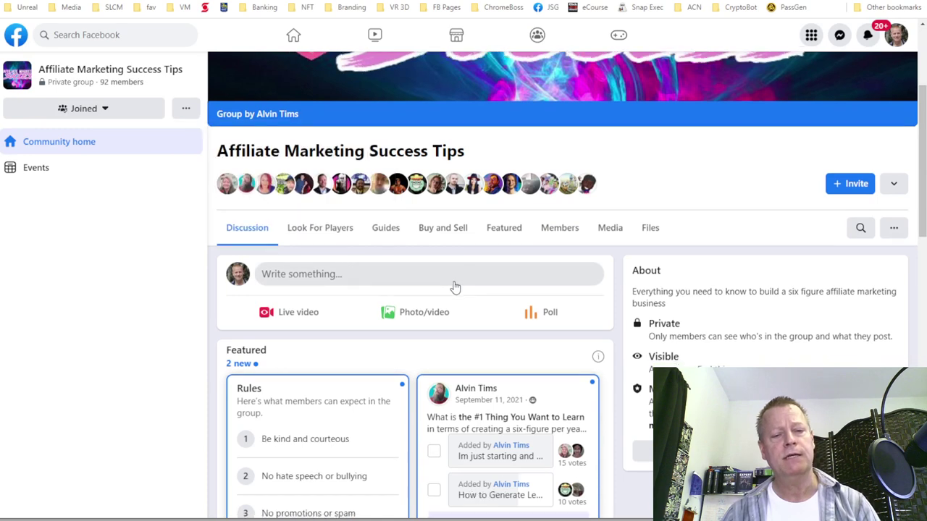
- Look through the Affiliate Marketing Success Tips discussion feed for members commenting on the admin's posts
{"action": "scroll", "coordinate": [451, 288], "scroll_direction": "down", "scroll_amount": 7}
{"action": "scroll", "coordinate": [453, 285], "scroll_direction": "down", "scroll_amount": 5}
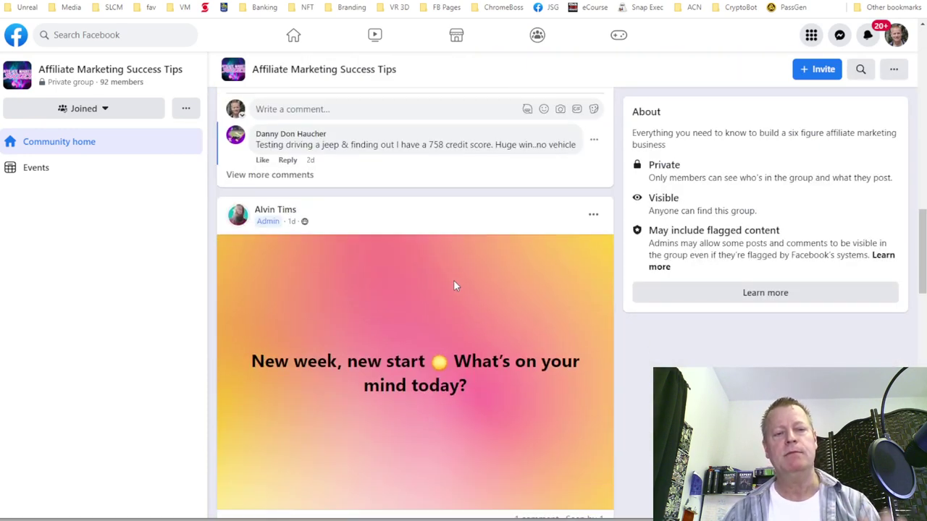
{"action": "scroll", "coordinate": [346, 298], "scroll_direction": "down", "scroll_amount": 4}
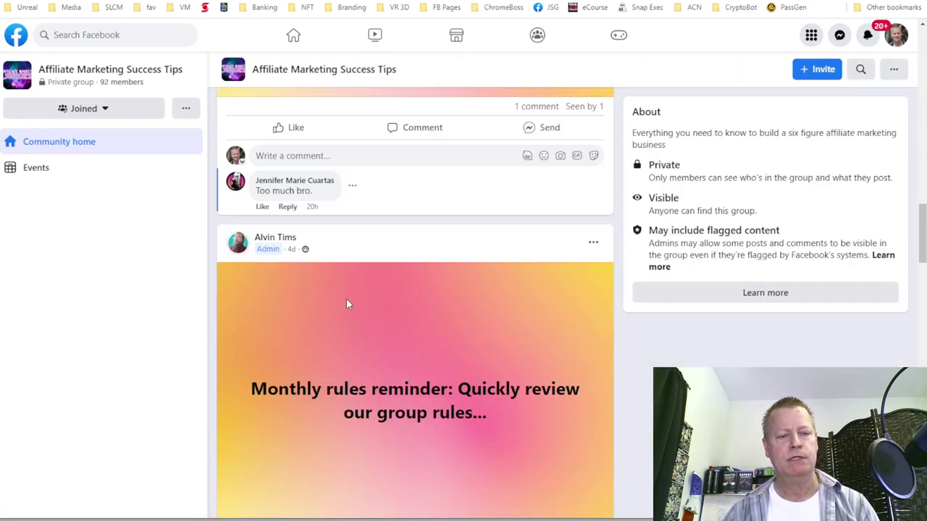
{"action": "scroll", "coordinate": [312, 271], "scroll_direction": "down", "scroll_amount": 4}
{"action": "scroll", "coordinate": [325, 287], "scroll_direction": "down", "scroll_amount": 10}
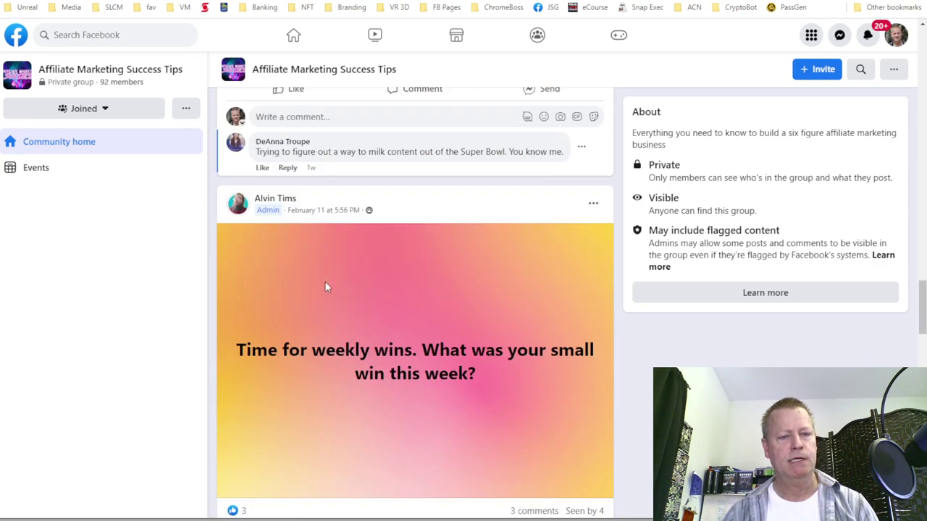
{"action": "scroll", "coordinate": [325, 288], "scroll_direction": "down", "scroll_amount": 10}
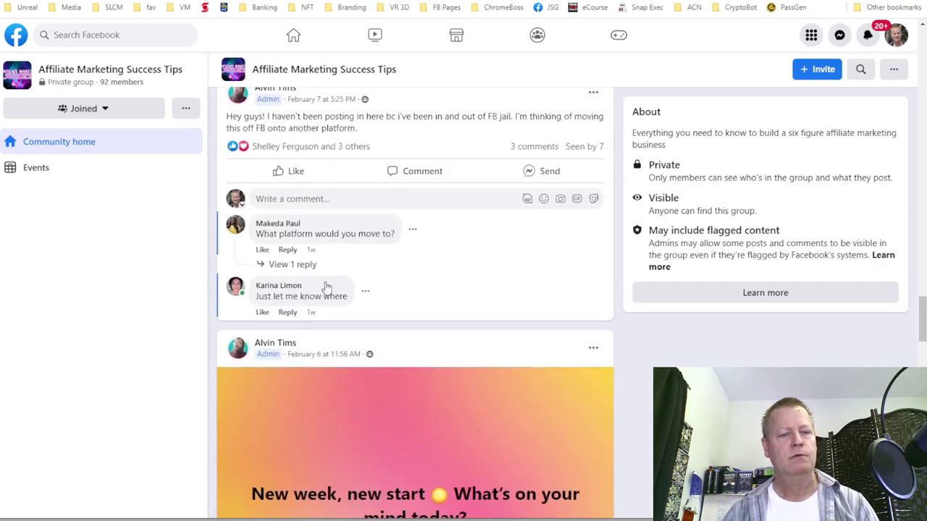
{"action": "scroll", "coordinate": [325, 287], "scroll_direction": "down", "scroll_amount": 8}
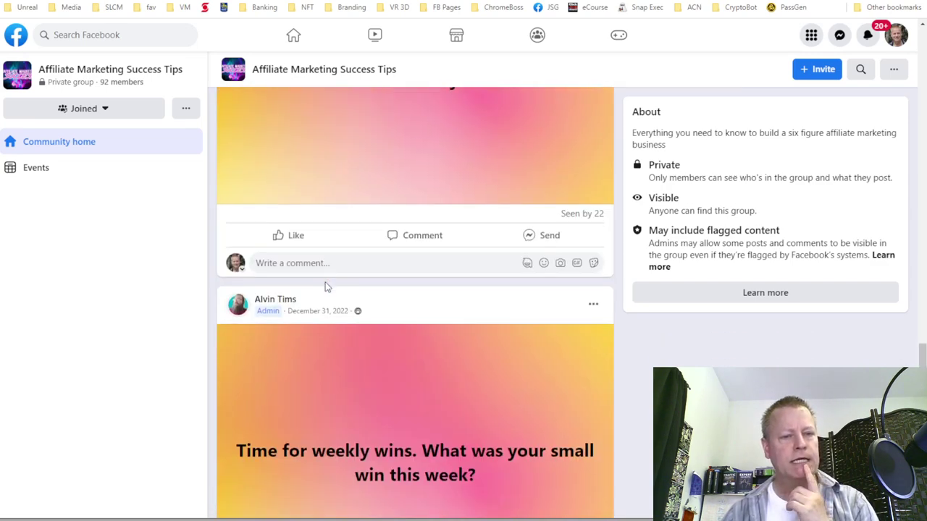
{"action": "scroll", "coordinate": [325, 286], "scroll_direction": "down", "scroll_amount": 4}
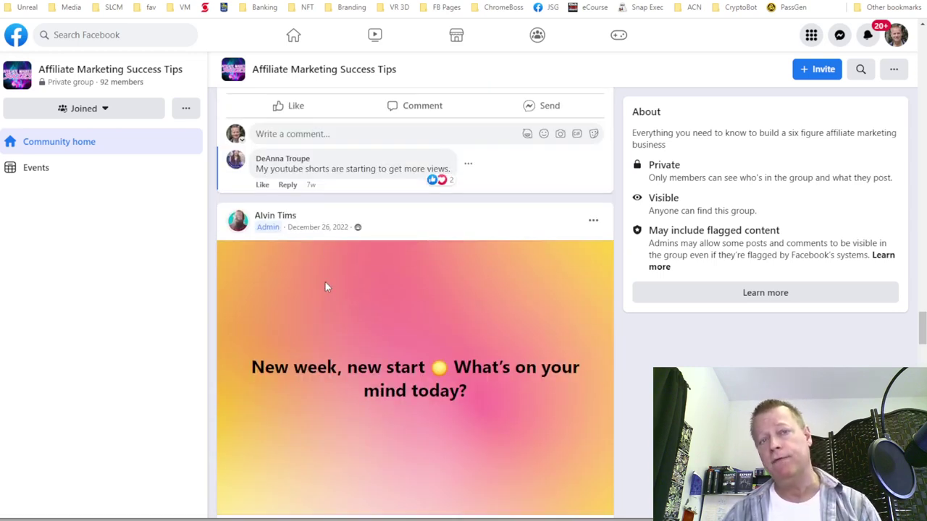
{"action": "scroll", "coordinate": [324, 286], "scroll_direction": "down", "scroll_amount": 12}
{"action": "scroll", "coordinate": [325, 288], "scroll_direction": "down", "scroll_amount": 4}
{"action": "scroll", "coordinate": [325, 287], "scroll_direction": "up", "scroll_amount": 2}
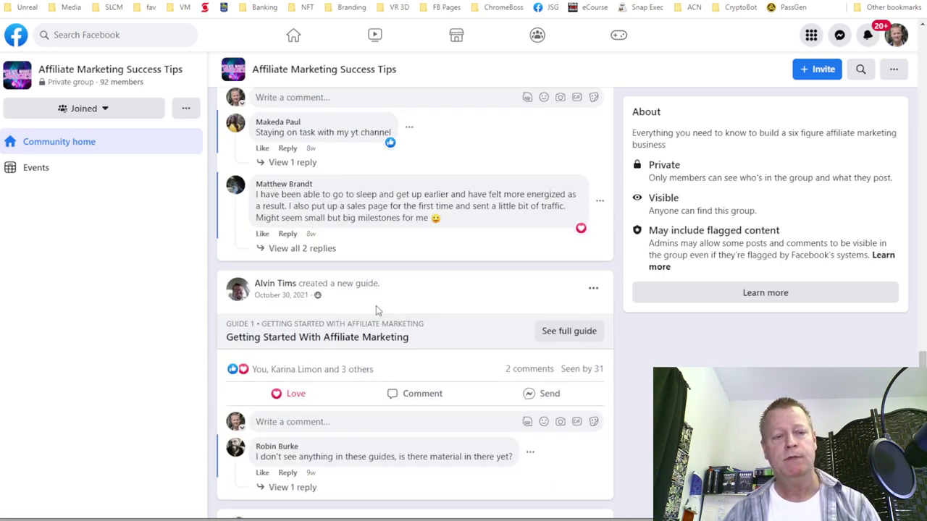
{"action": "scroll", "coordinate": [353, 312], "scroll_direction": "up", "scroll_amount": 3}
{"action": "scroll", "coordinate": [358, 366], "scroll_direction": "down", "scroll_amount": 2}
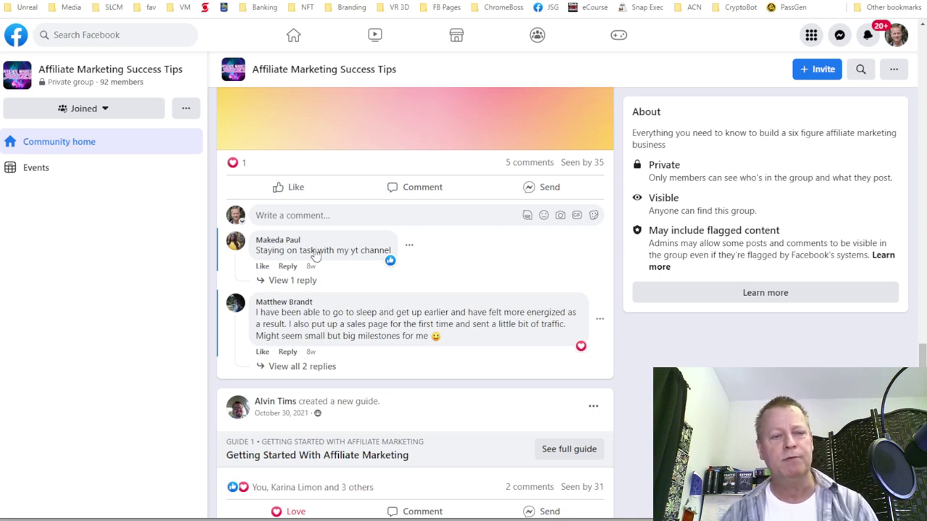
- Open in a new tab the group profile of the commenter who wrote about getting up earlier and making a sales page, and switch to it
{"action": "mouse_move", "coordinate": [286, 307]}
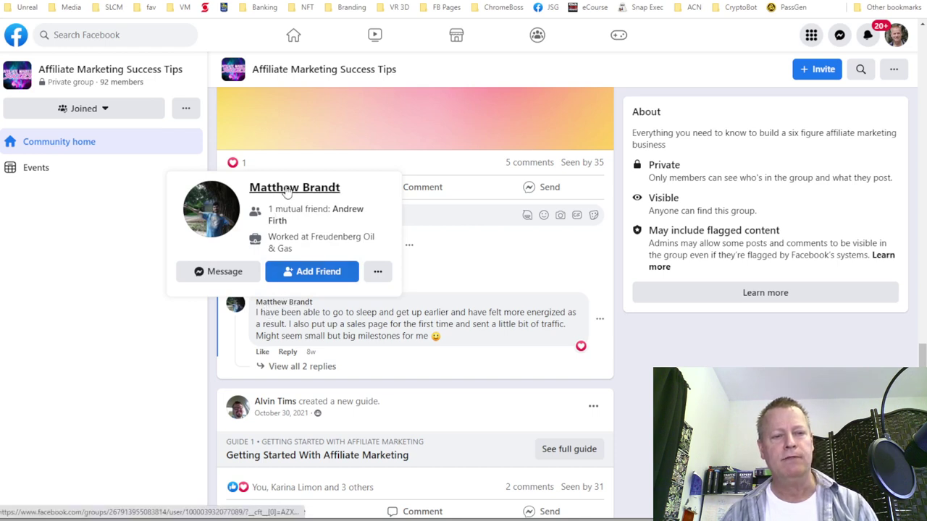
{"action": "right_click", "coordinate": [287, 304]}
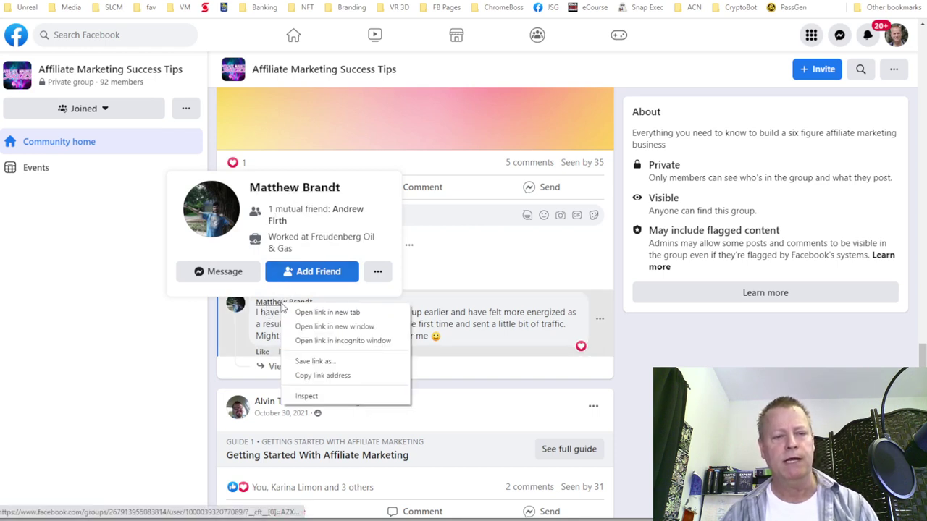
{"action": "left_click", "coordinate": [329, 312]}
{"action": "key", "text": "ctrl+Tab"}
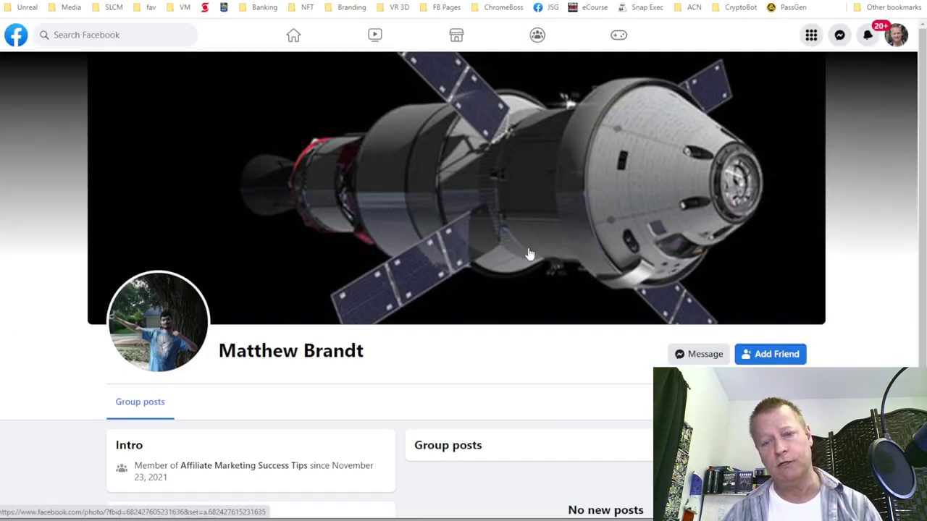
- Open the commenter's main profile from their Affiliate Marketing Success Tips group profile
{"action": "scroll", "coordinate": [529, 254], "scroll_direction": "down", "scroll_amount": 2}
{"action": "left_click", "coordinate": [792, 308]}
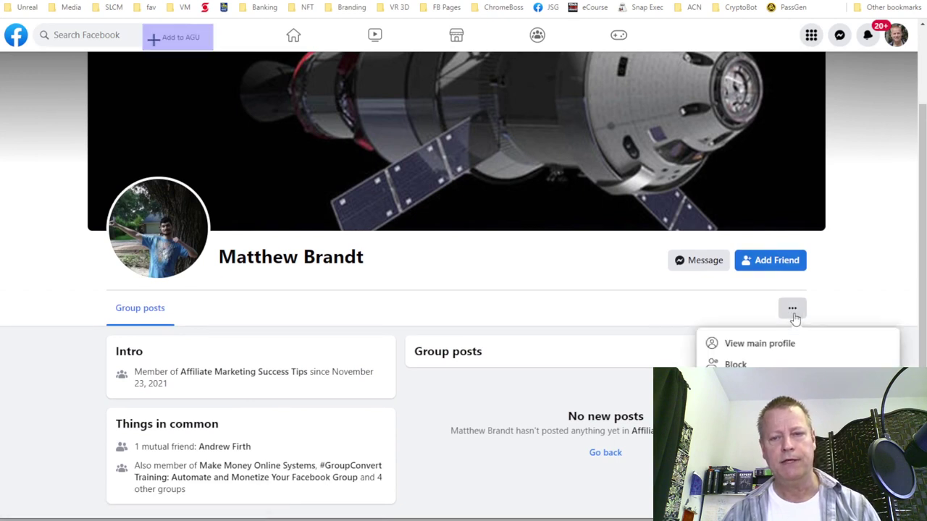
{"action": "left_click", "coordinate": [764, 346]}
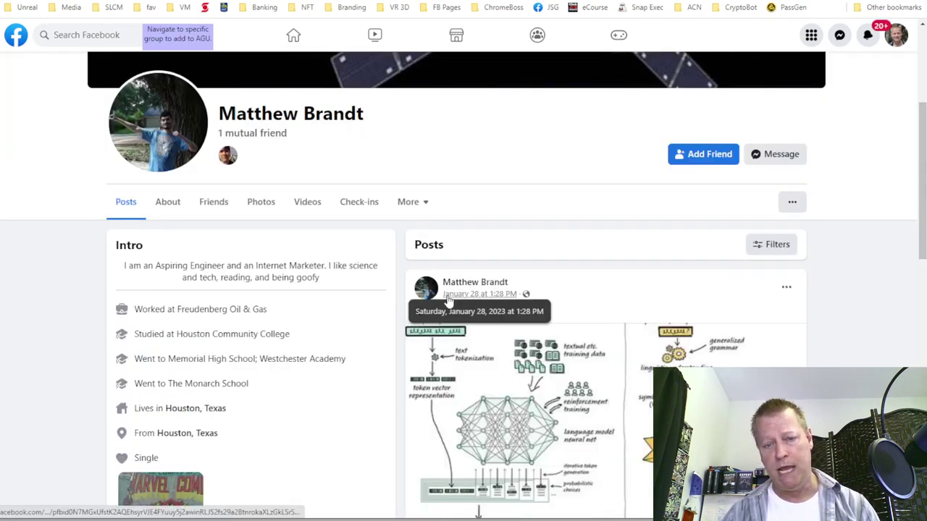
- Look through the posts and intro on the member's main profile, and return to the Affiliate Marketing Success Tips feed
{"action": "scroll", "coordinate": [447, 300], "scroll_direction": "down", "scroll_amount": 2}
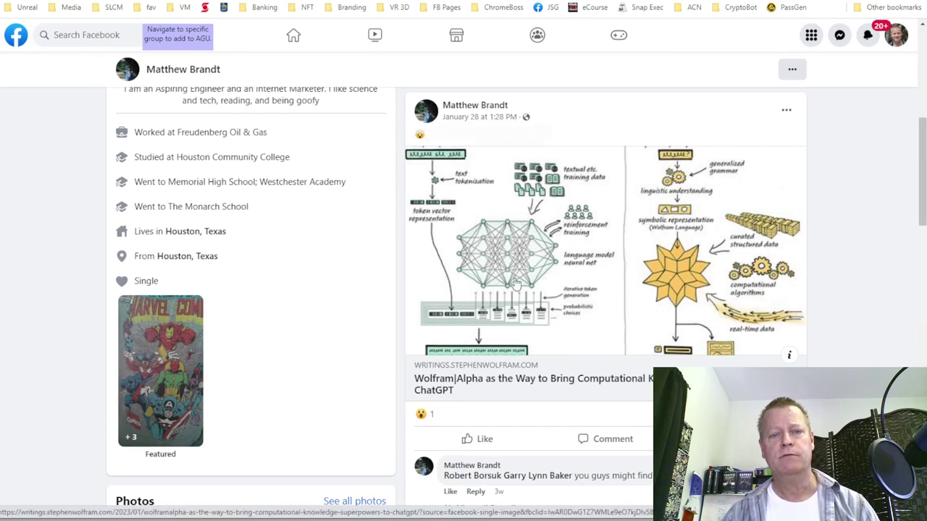
{"action": "scroll", "coordinate": [501, 247], "scroll_direction": "down", "scroll_amount": 4}
{"action": "scroll", "coordinate": [537, 318], "scroll_direction": "down", "scroll_amount": 3}
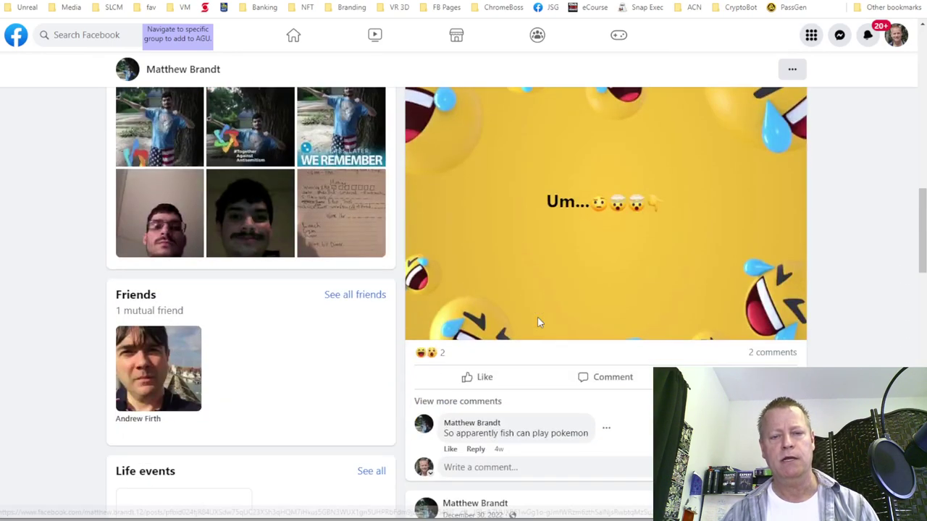
{"action": "scroll", "coordinate": [537, 322], "scroll_direction": "down", "scroll_amount": 2}
{"action": "scroll", "coordinate": [554, 366], "scroll_direction": "up", "scroll_amount": 8}
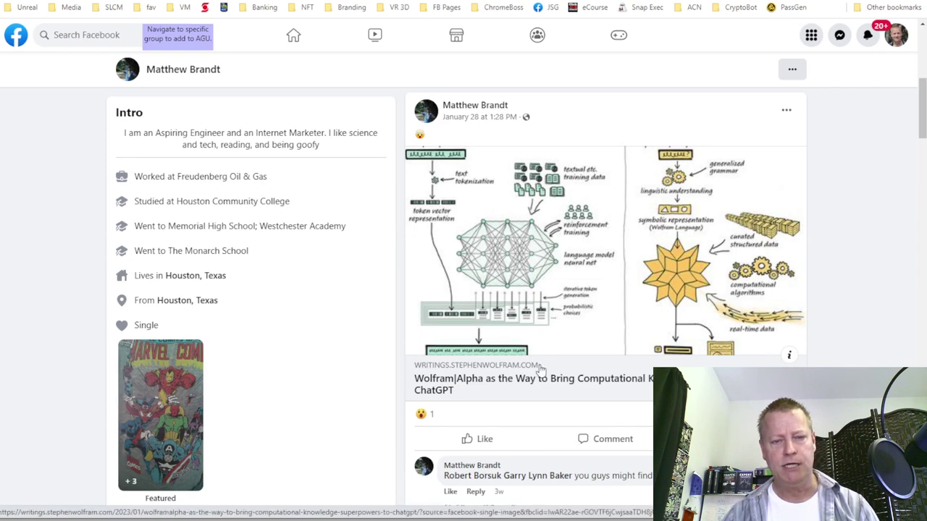
{"action": "scroll", "coordinate": [612, 268], "scroll_direction": "down", "scroll_amount": 2}
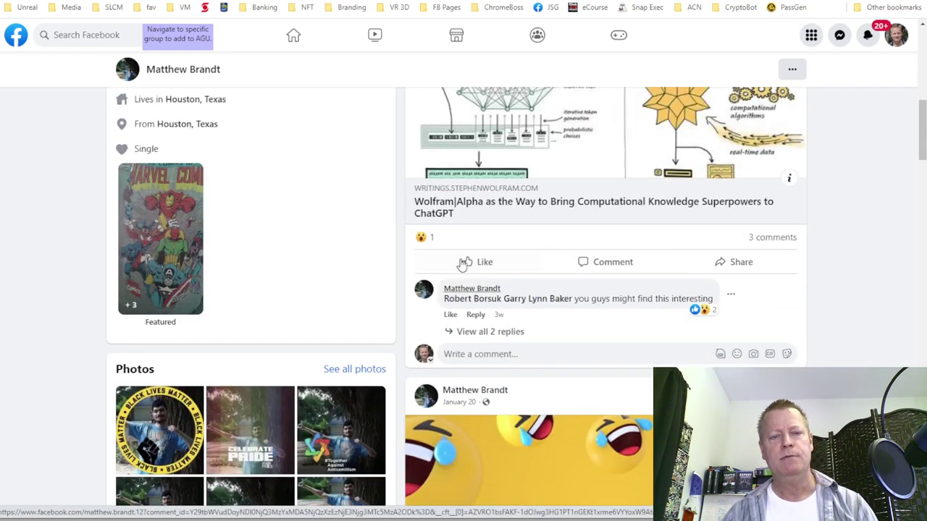
{"action": "mouse_move", "coordinate": [464, 263]}
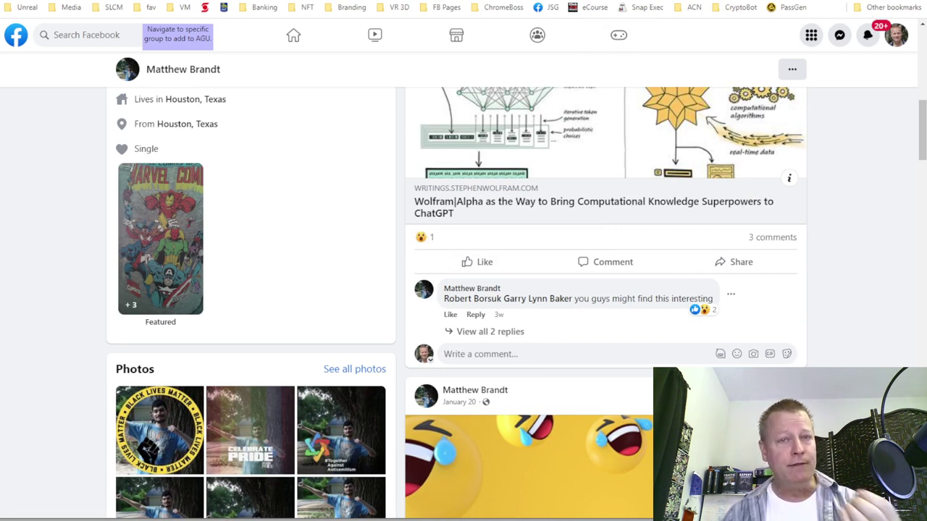
{"action": "scroll", "coordinate": [569, 186], "scroll_direction": "up", "scroll_amount": 9}
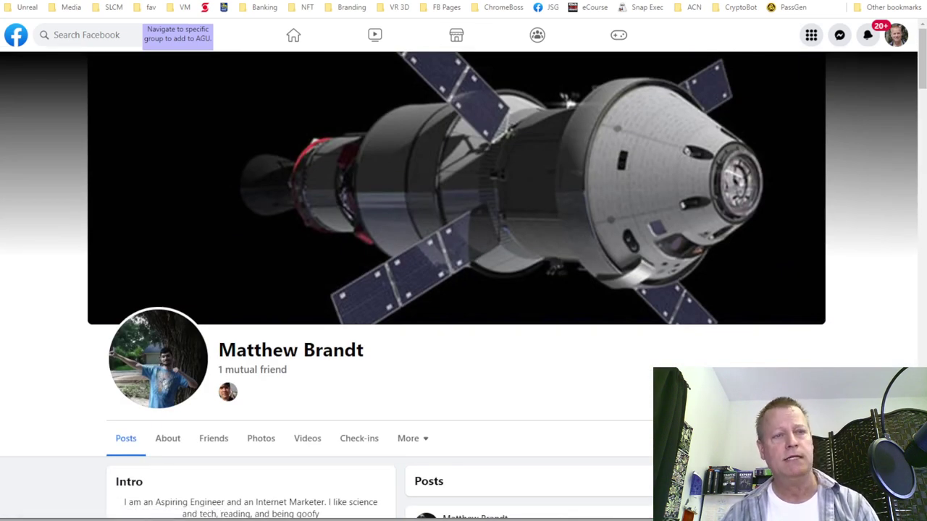
{"action": "key", "text": "alt+Left"}
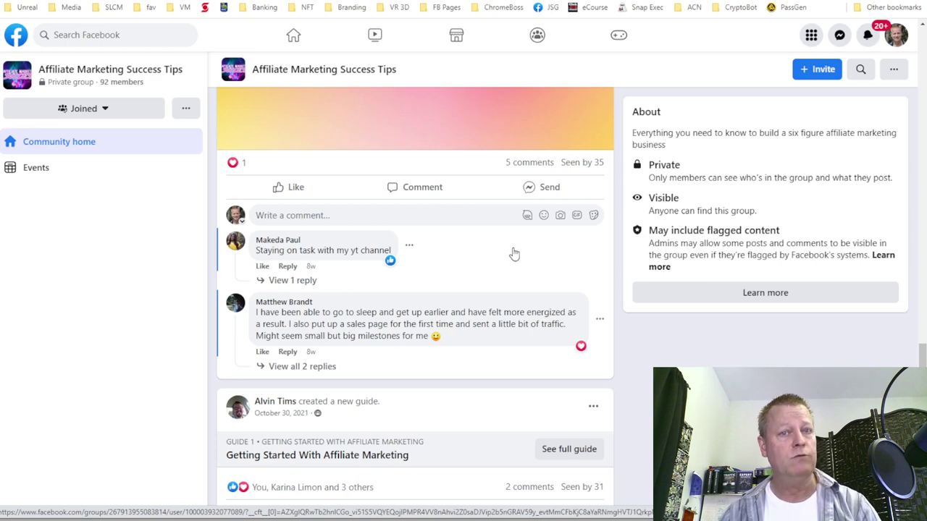
{"action": "scroll", "coordinate": [478, 174], "scroll_direction": "up", "scroll_amount": 3}
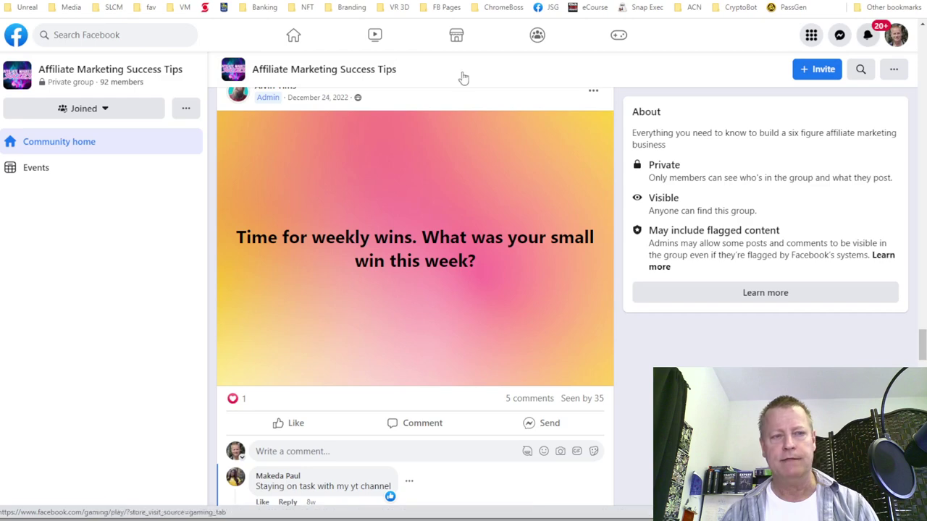
- Go to the Facebook home feed and open the account's Settings page
{"action": "left_click", "coordinate": [18, 37]}
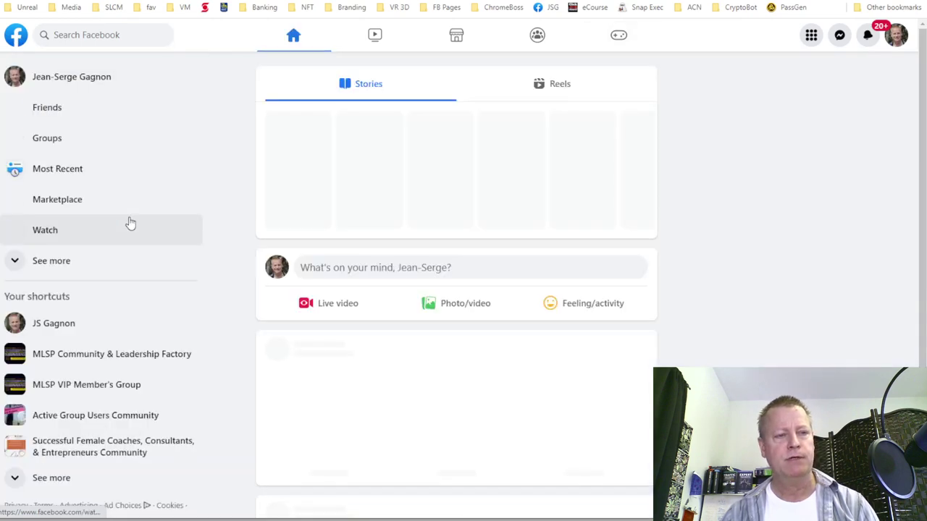
{"action": "left_click", "coordinate": [896, 36]}
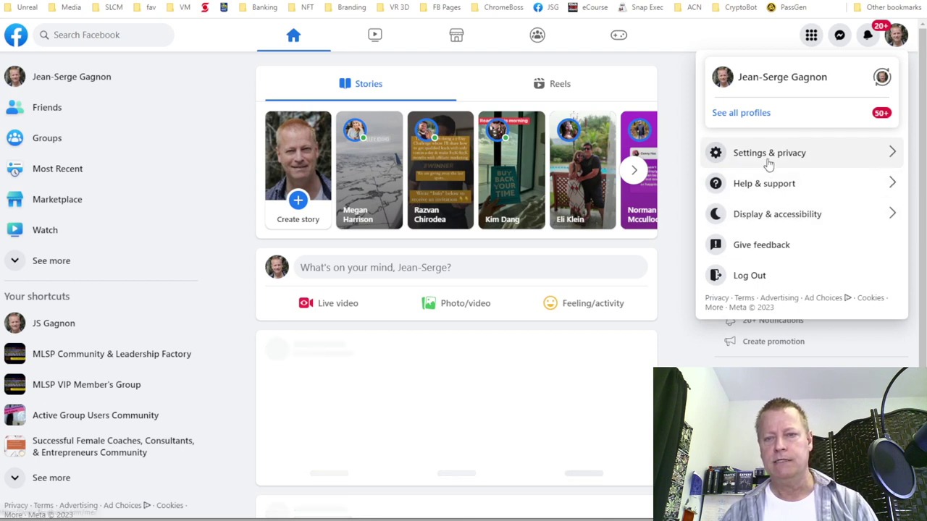
{"action": "left_click", "coordinate": [768, 162]}
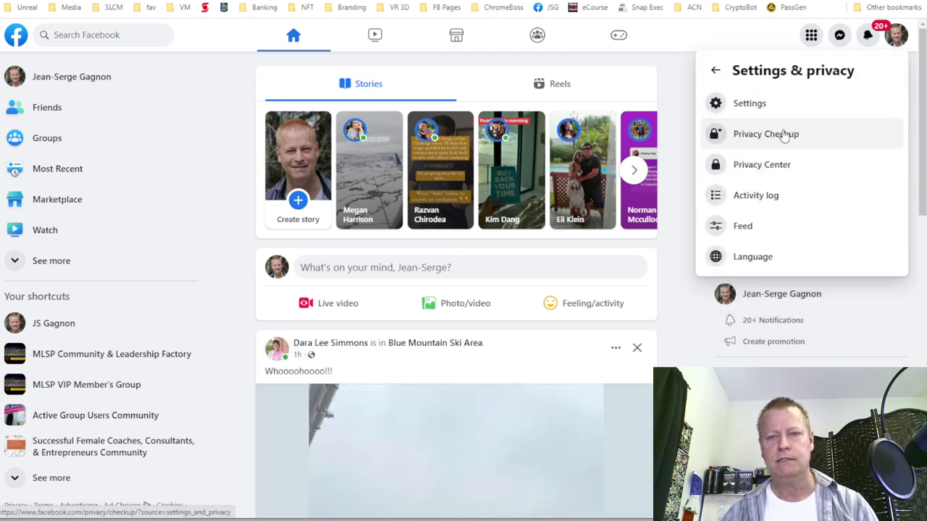
{"action": "key", "text": "Escape"}
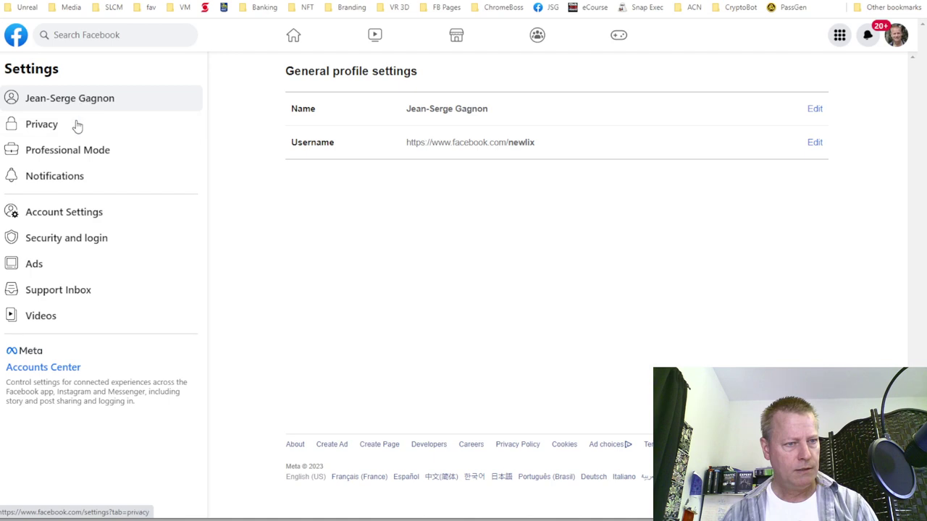
- Check the Professional Mode and Account Settings sections, returning to the main Settings page after each
{"action": "left_click", "coordinate": [87, 154]}
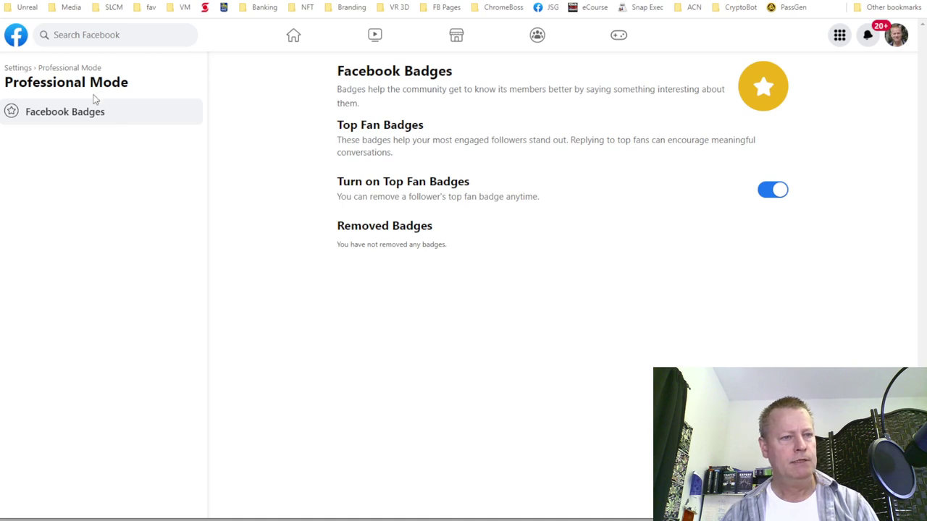
{"action": "left_click", "coordinate": [15, 0]}
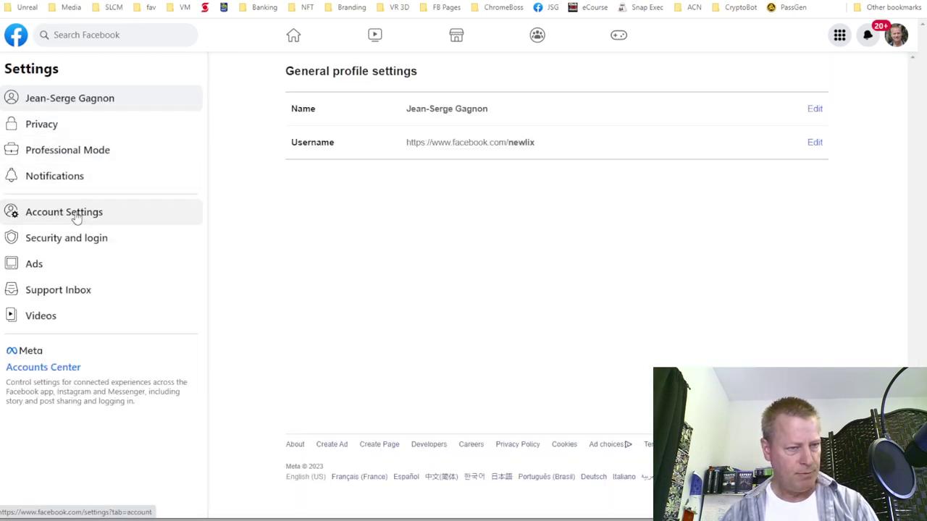
{"action": "left_click", "coordinate": [77, 217]}
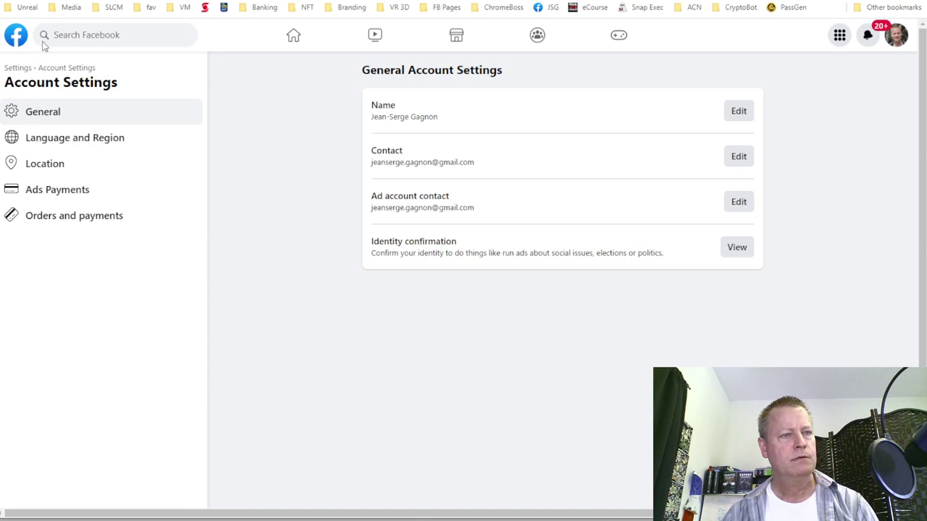
{"action": "key", "text": "alt+Left"}
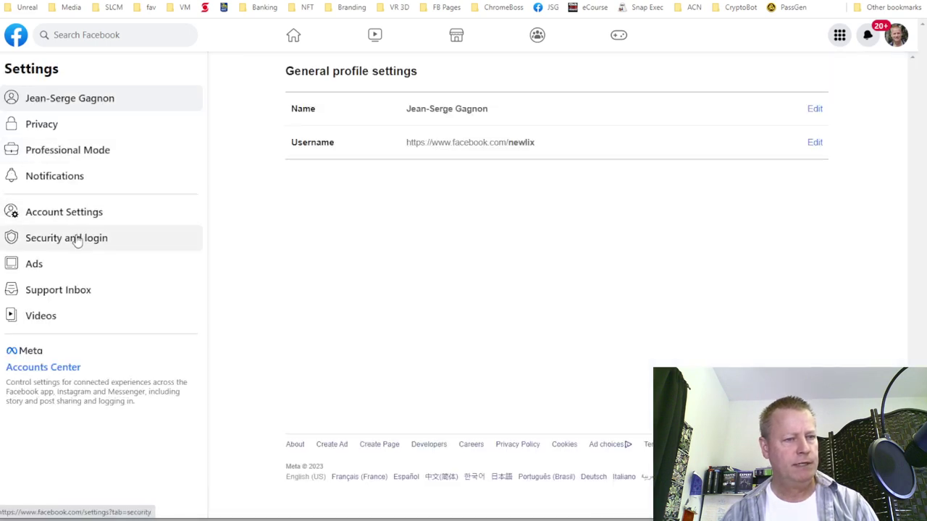
- Look through the Security and login settings and return to the home feed
{"action": "left_click", "coordinate": [77, 239]}
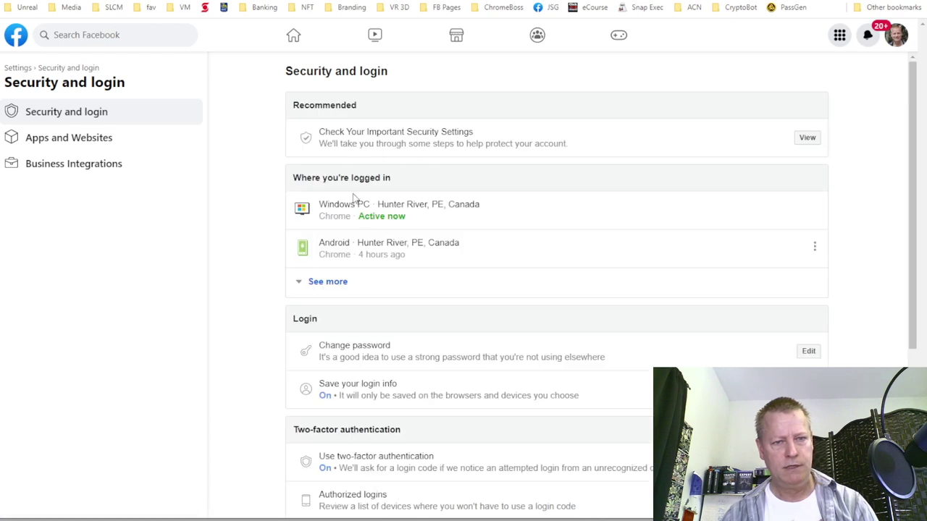
{"action": "scroll", "coordinate": [438, 237], "scroll_direction": "down", "scroll_amount": 4}
{"action": "scroll", "coordinate": [439, 244], "scroll_direction": "up", "scroll_amount": 2}
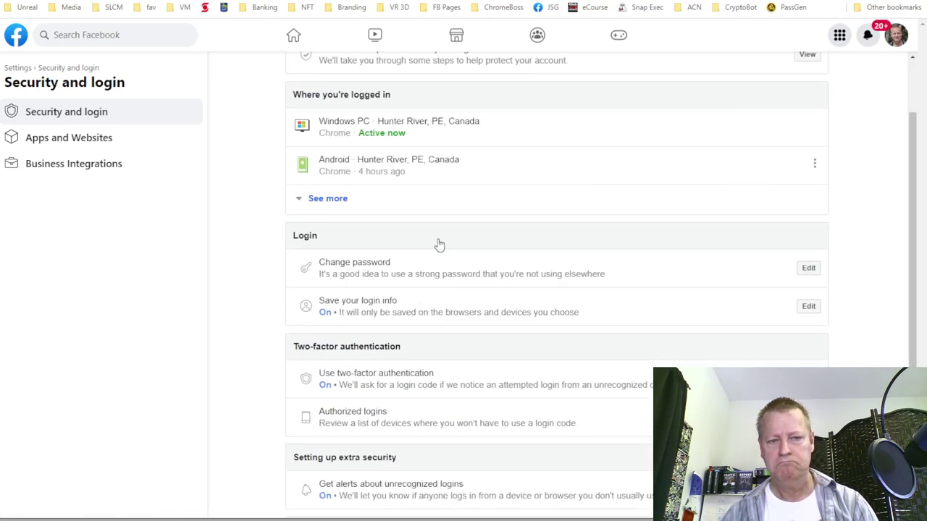
{"action": "scroll", "coordinate": [438, 245], "scroll_direction": "up", "scroll_amount": 2}
{"action": "left_click", "coordinate": [11, 2]}
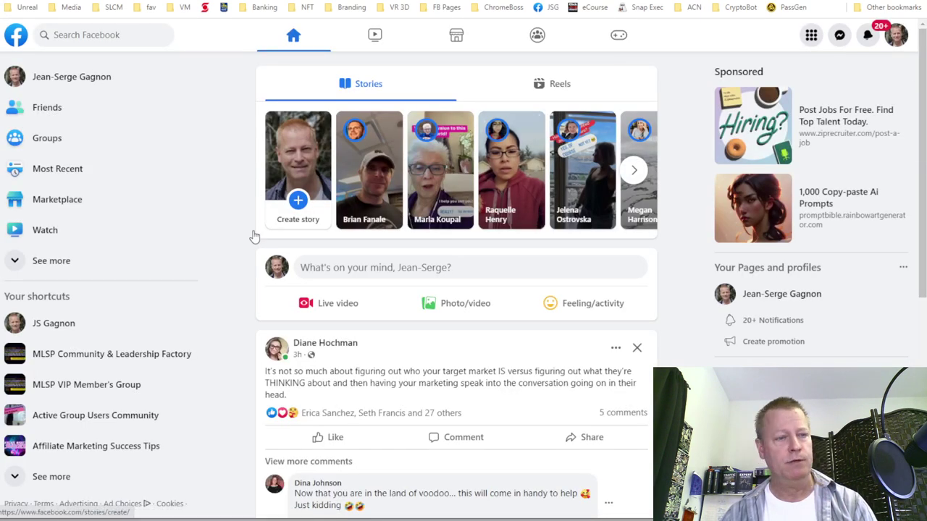
- Open the account owner's profile, go to its Profile and tagging settings, and review who can post and see posts there
{"action": "left_click", "coordinate": [313, 226]}
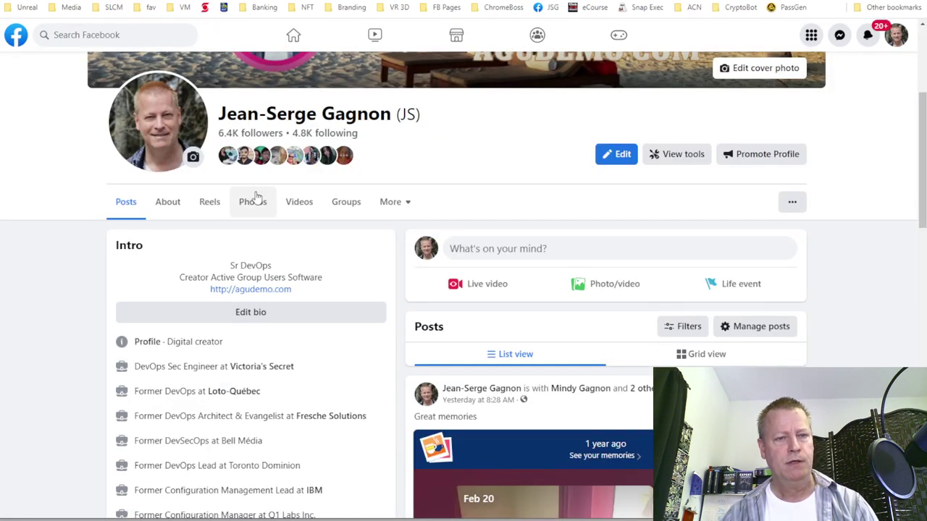
{"action": "left_click", "coordinate": [792, 202]}
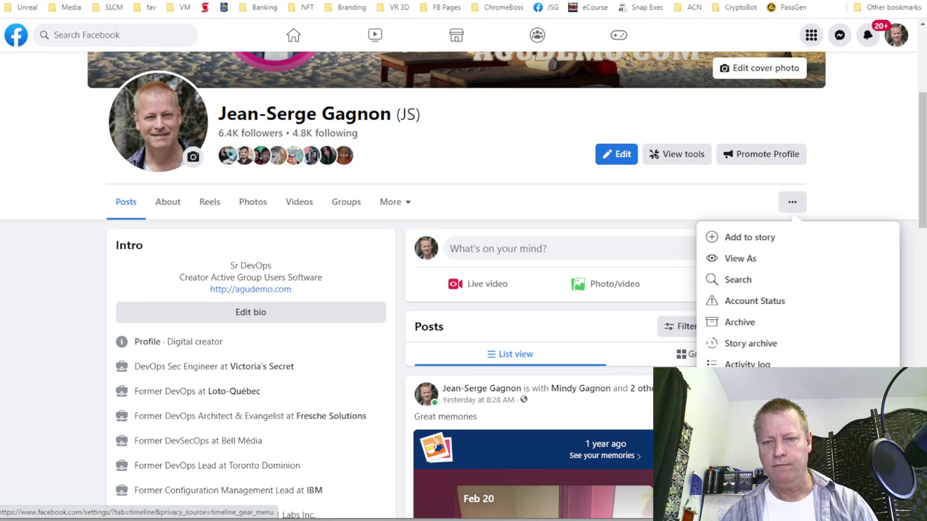
{"action": "left_click", "coordinate": [760, 385]}
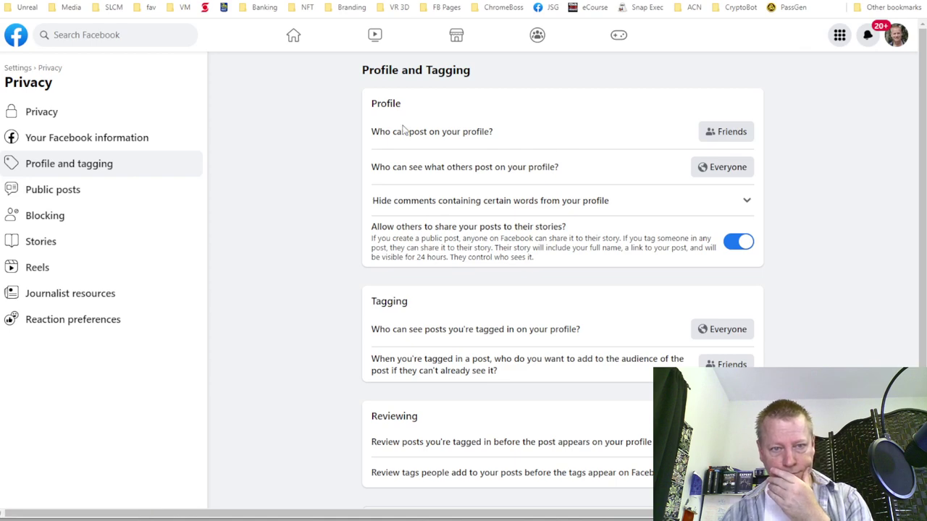
{"action": "scroll", "coordinate": [397, 398], "scroll_direction": "down", "scroll_amount": 1}
{"action": "scroll", "coordinate": [264, 336], "scroll_direction": "up", "scroll_amount": 1}
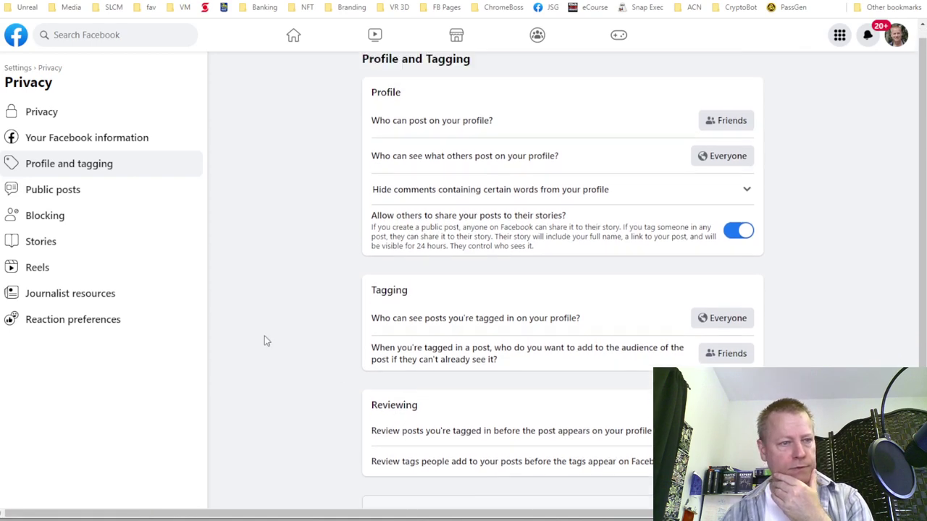
- Open the Public posts privacy settings and review the follower, comment, notification and public profile info options
{"action": "left_click", "coordinate": [69, 191]}
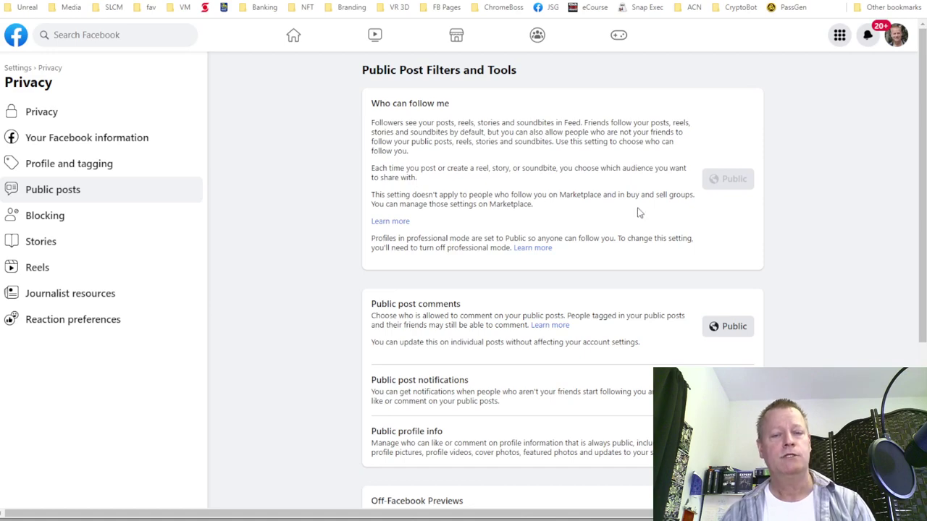
{"action": "scroll", "coordinate": [414, 393], "scroll_direction": "down", "scroll_amount": 3}
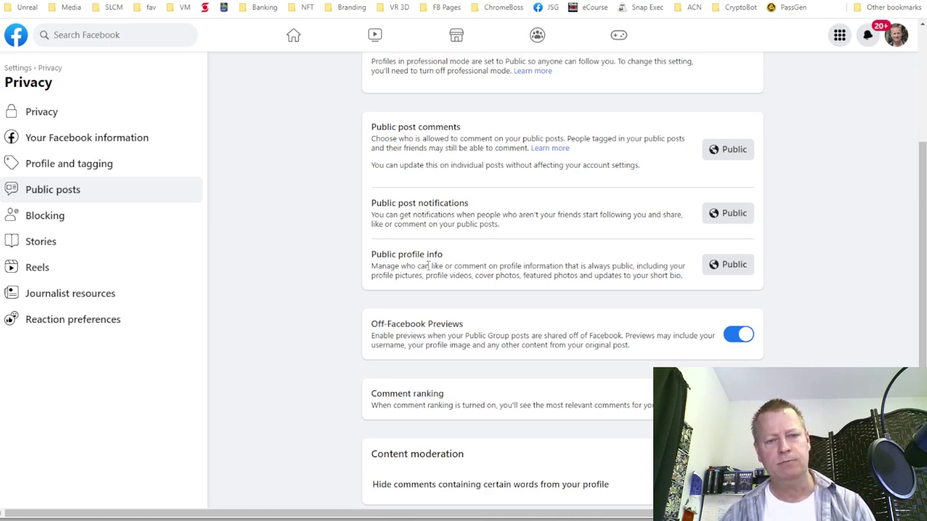
{"action": "scroll", "coordinate": [522, 281], "scroll_direction": "down", "scroll_amount": 1}
{"action": "scroll", "coordinate": [523, 281], "scroll_direction": "up", "scroll_amount": 3}
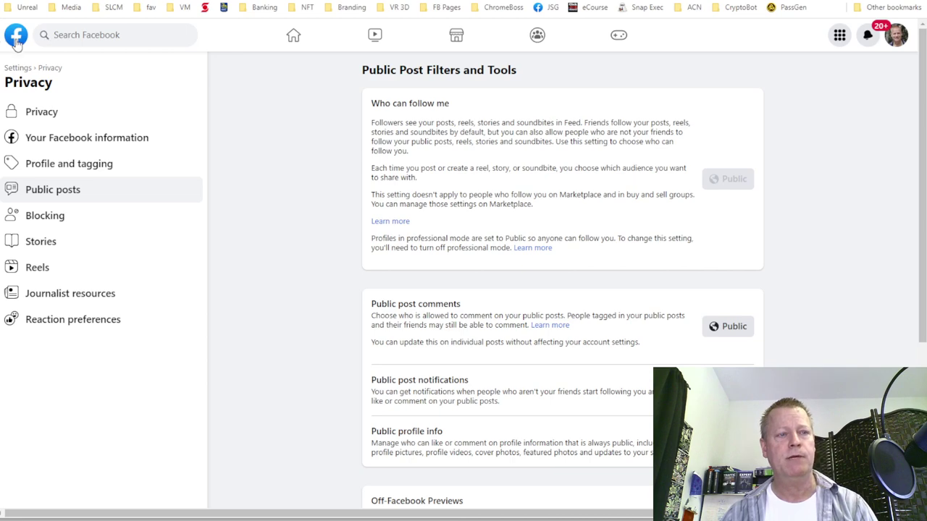
- Return to the home feed, open the account owner's profile, and look through its personal posts and photos
{"action": "left_click", "coordinate": [43, 111]}
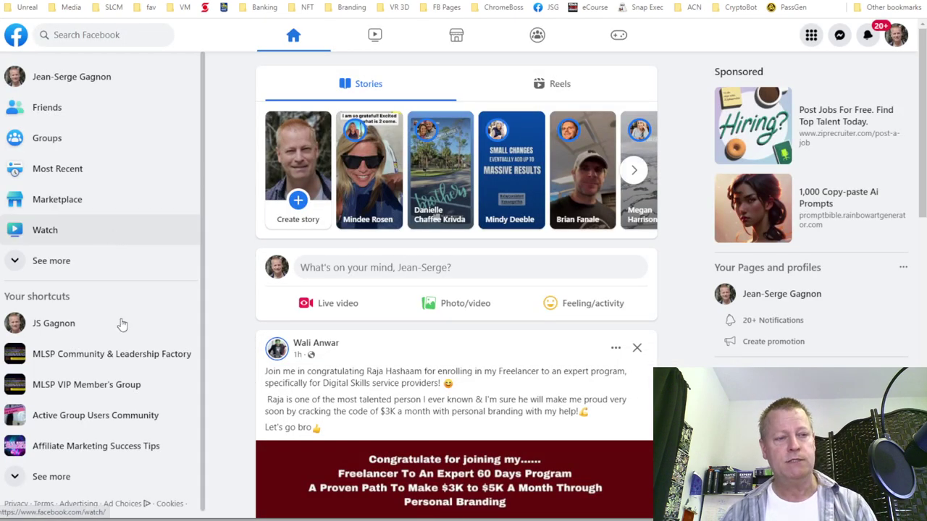
{"action": "left_click", "coordinate": [74, 78]}
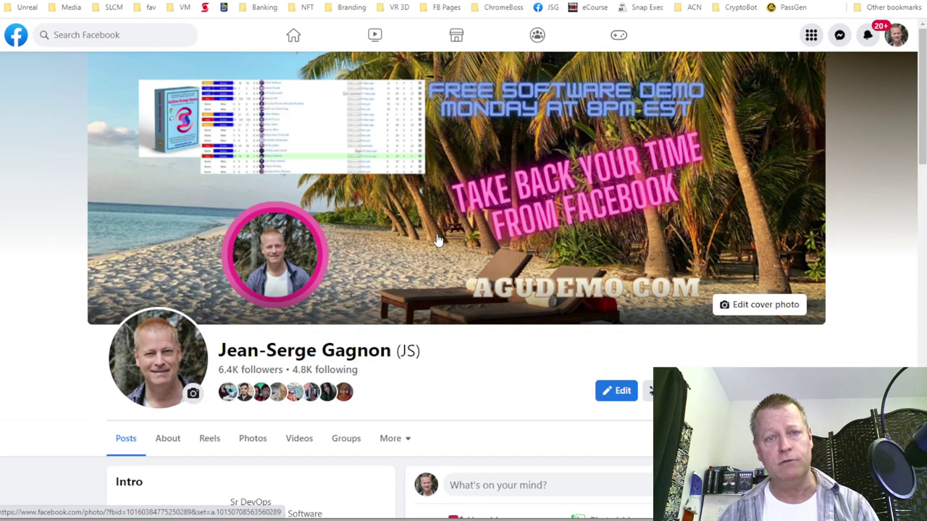
{"action": "scroll", "coordinate": [441, 239], "scroll_direction": "down", "scroll_amount": 20}
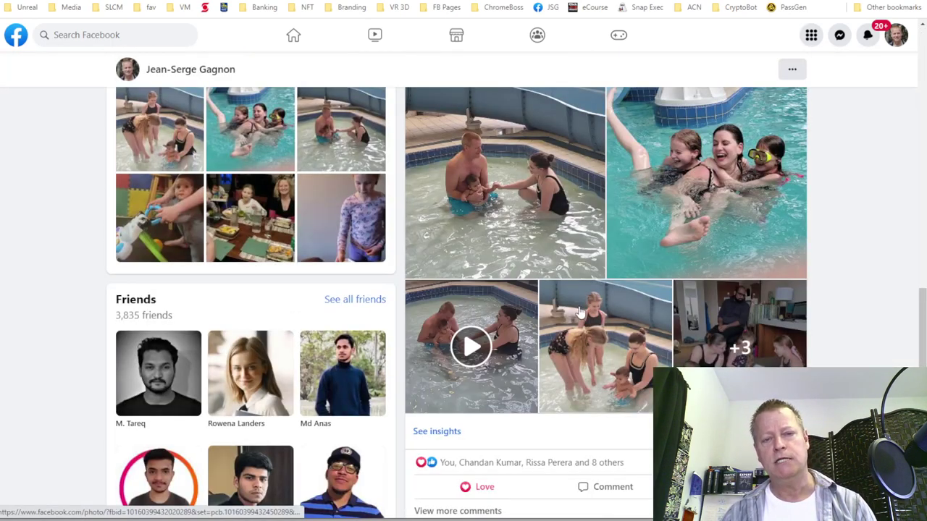
{"action": "scroll", "coordinate": [579, 311], "scroll_direction": "down", "scroll_amount": 5}
{"action": "scroll", "coordinate": [579, 310], "scroll_direction": "up", "scroll_amount": 5}
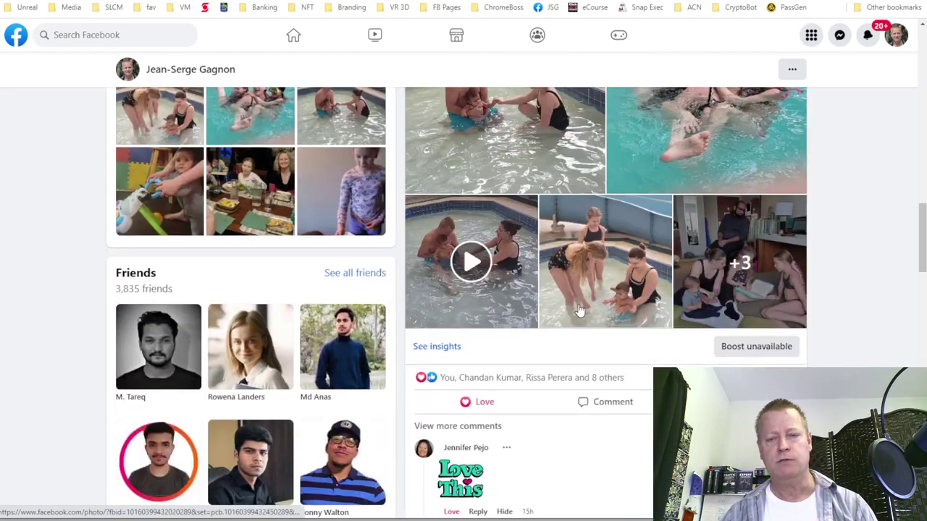
{"action": "scroll", "coordinate": [579, 310], "scroll_direction": "down", "scroll_amount": 15}
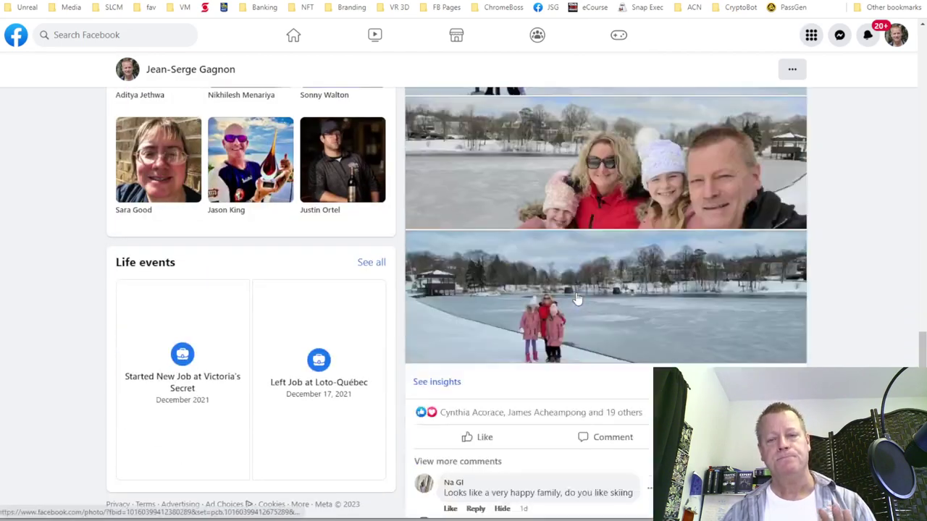
{"action": "scroll", "coordinate": [579, 297], "scroll_direction": "down", "scroll_amount": 8}
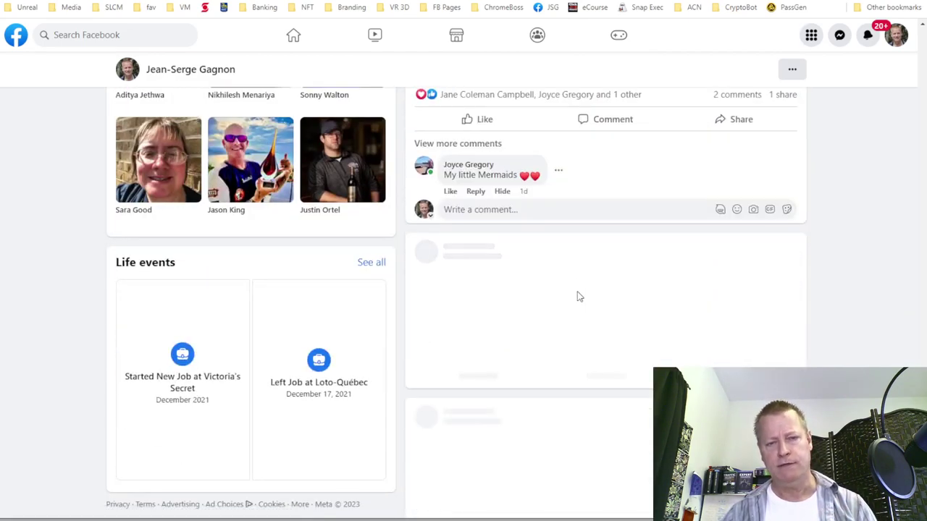
{"action": "scroll", "coordinate": [580, 297], "scroll_direction": "down", "scroll_amount": 10}
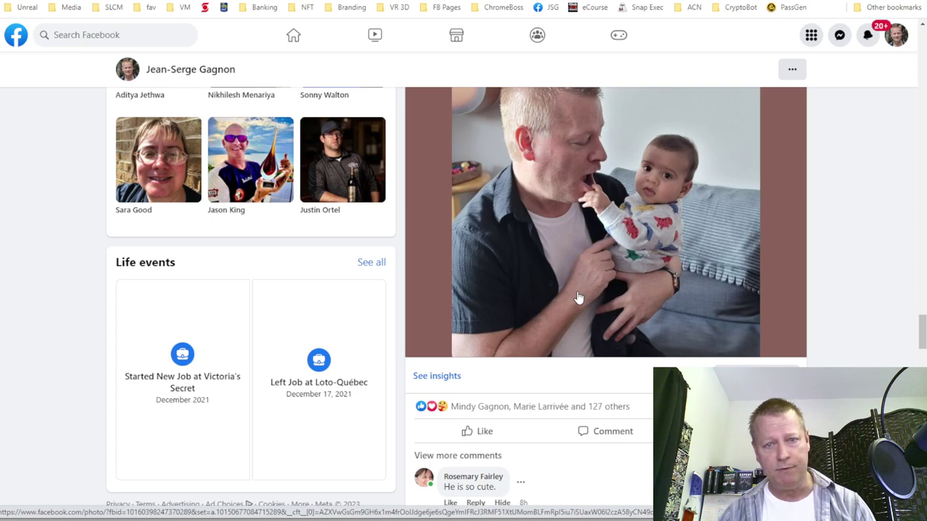
- Look through the profile's older February posts, including the family photos, book and marketing reels, sunset photo and Valentine's posts
{"action": "scroll", "coordinate": [579, 297], "scroll_direction": "down", "scroll_amount": 2}
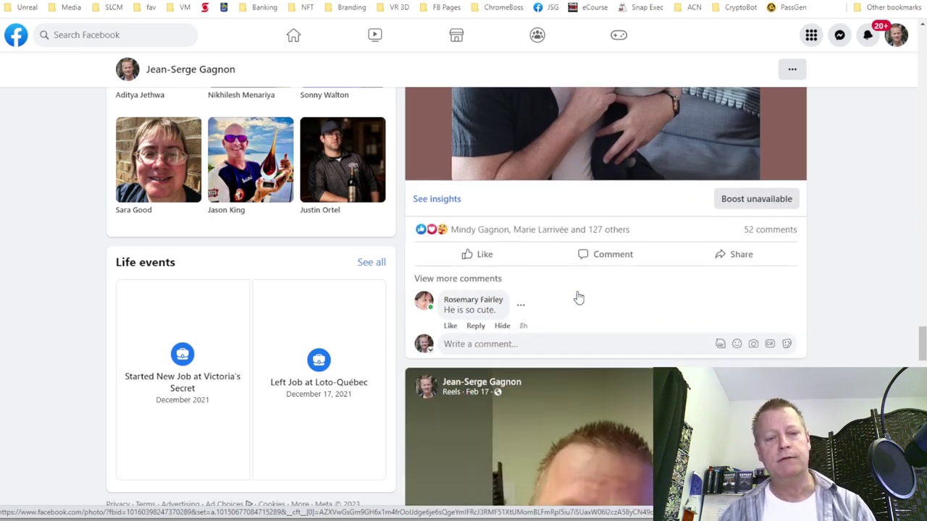
{"action": "scroll", "coordinate": [578, 298], "scroll_direction": "down", "scroll_amount": 15}
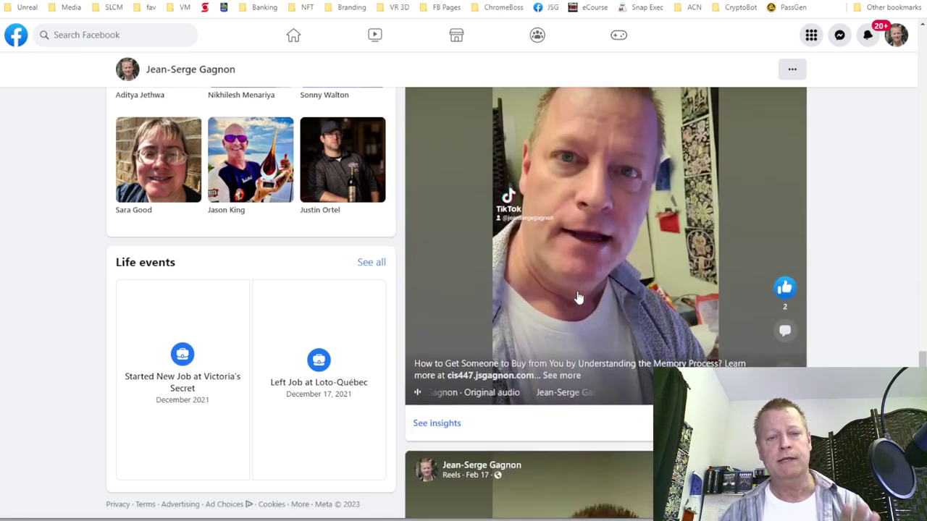
{"action": "scroll", "coordinate": [578, 297], "scroll_direction": "down", "scroll_amount": 3}
{"action": "scroll", "coordinate": [578, 297], "scroll_direction": "up", "scroll_amount": 2}
{"action": "scroll", "coordinate": [578, 297], "scroll_direction": "down", "scroll_amount": 3}
{"action": "scroll", "coordinate": [579, 297], "scroll_direction": "down", "scroll_amount": 4}
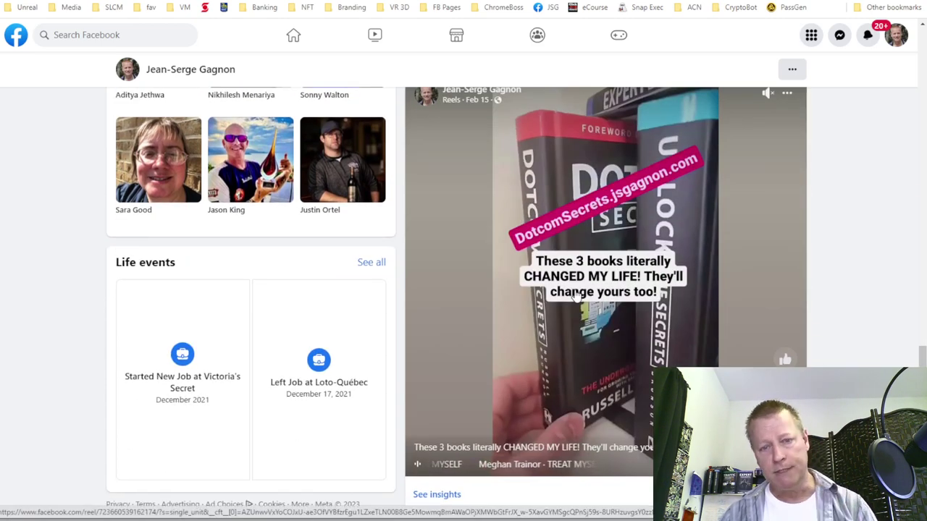
{"action": "scroll", "coordinate": [574, 295], "scroll_direction": "down", "scroll_amount": 10}
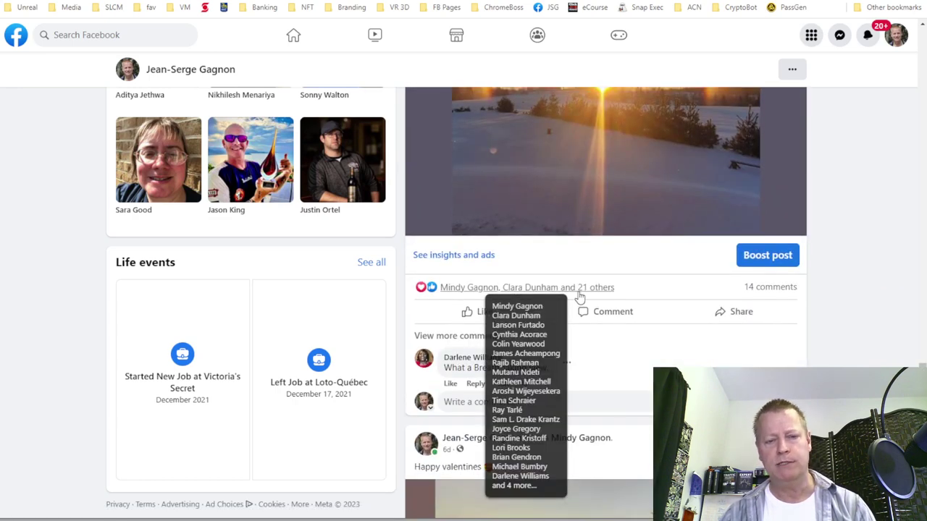
{"action": "scroll", "coordinate": [572, 292], "scroll_direction": "down", "scroll_amount": 3}
{"action": "scroll", "coordinate": [616, 268], "scroll_direction": "down", "scroll_amount": 12}
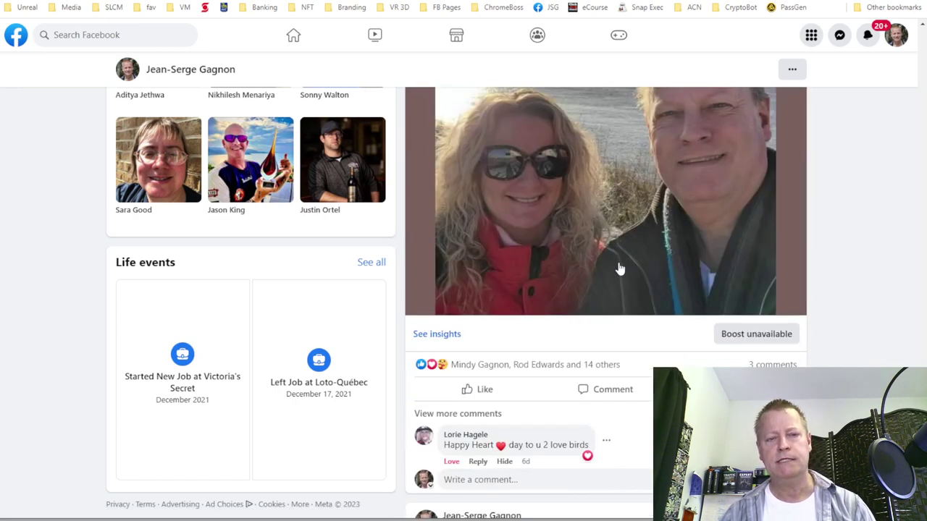
{"action": "scroll", "coordinate": [601, 283], "scroll_direction": "down", "scroll_amount": 15}
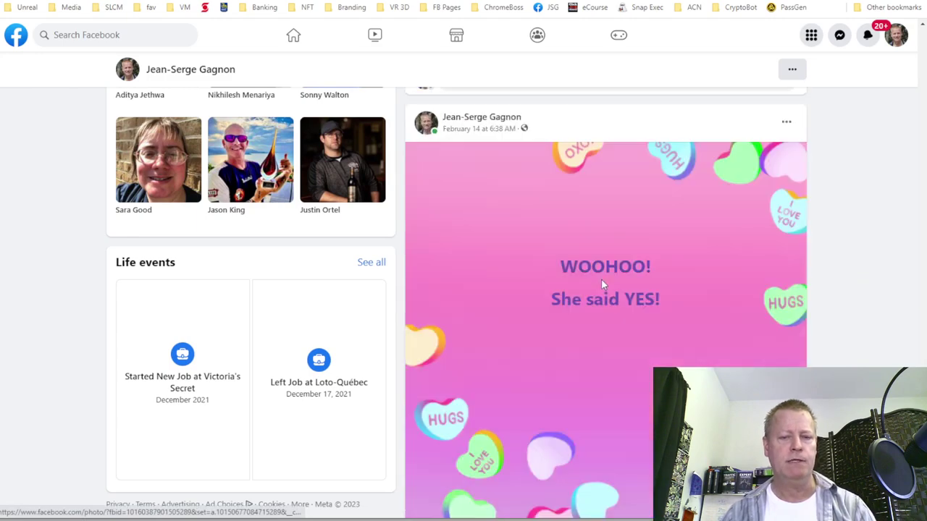
{"action": "scroll", "coordinate": [601, 280], "scroll_direction": "down", "scroll_amount": 12}
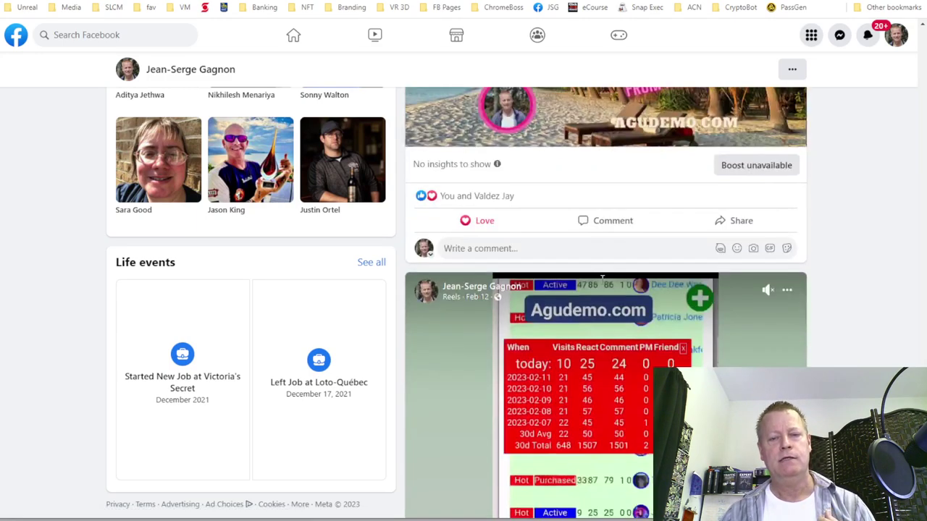
- Find the profile's "Belief is the secret ingredient to success!" post, highlight part of its quote, and open its full comments
{"action": "scroll", "coordinate": [600, 284], "scroll_direction": "up", "scroll_amount": 3}
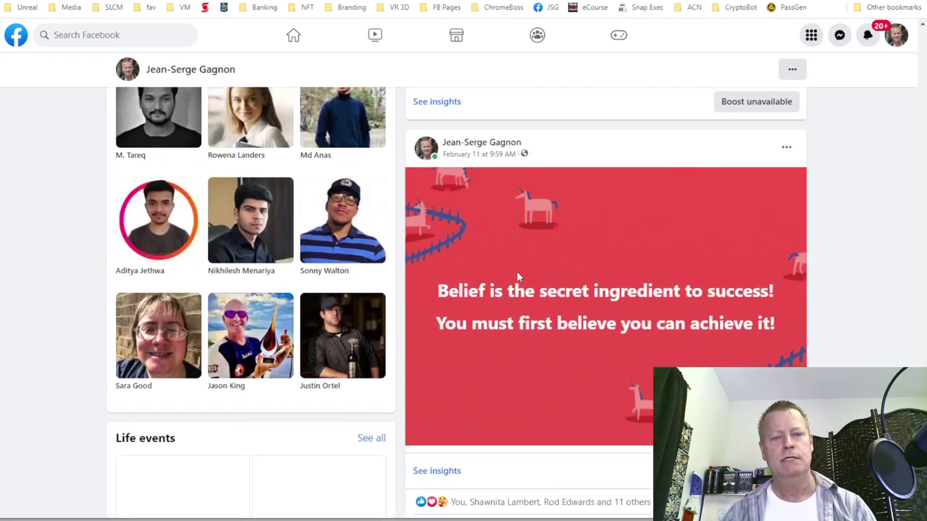
{"action": "left_click_drag", "start_coordinate": [456, 294], "coordinate": [715, 290]}
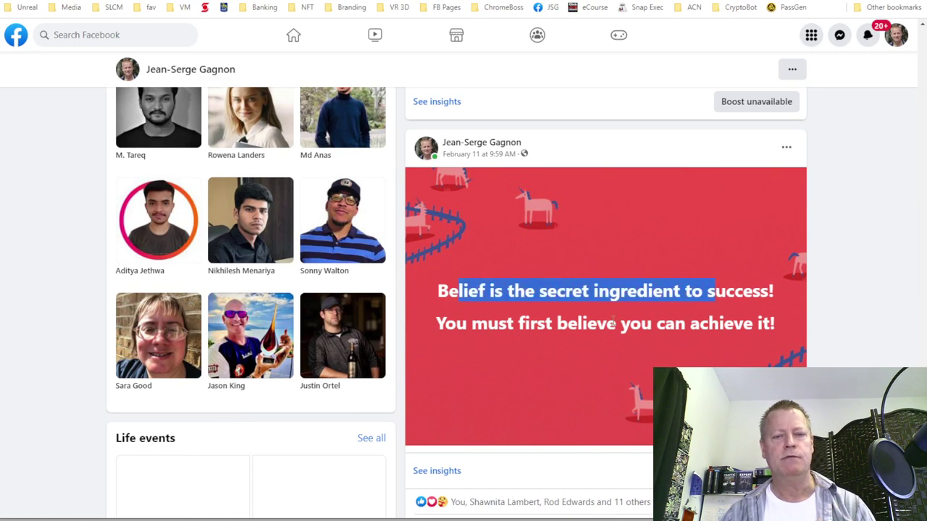
{"action": "scroll", "coordinate": [558, 326], "scroll_direction": "down", "scroll_amount": 3}
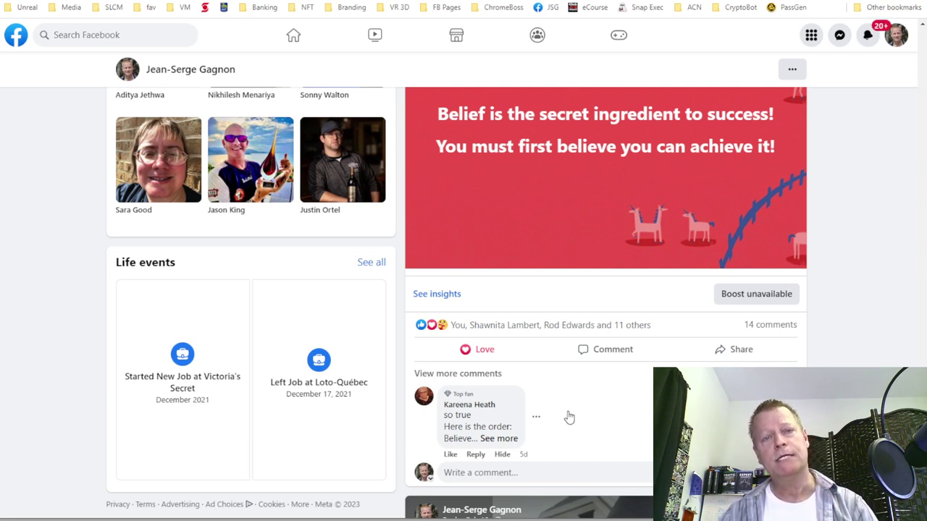
{"action": "left_click", "coordinate": [487, 378]}
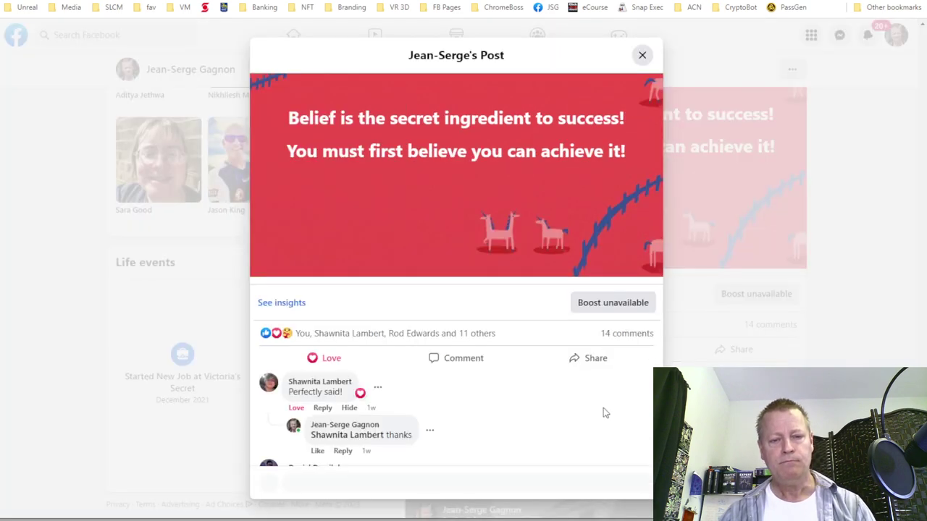